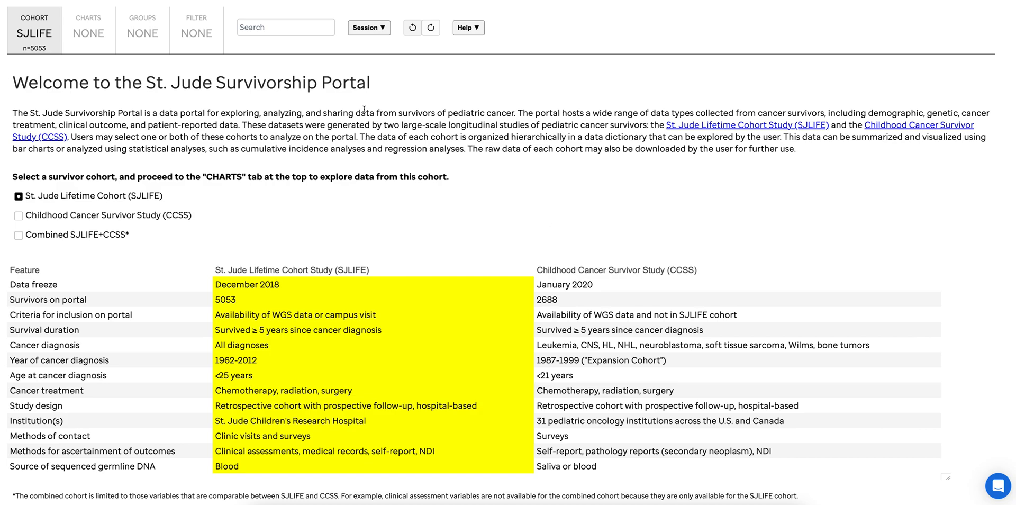
Filter the cohort to Cumulative Anthracyclines (Doxorubicin Equivalent Dose, COG method) (First 5 Years of Therapy) with range x>0
{"action": "left_click", "coordinate": [191, 36]}
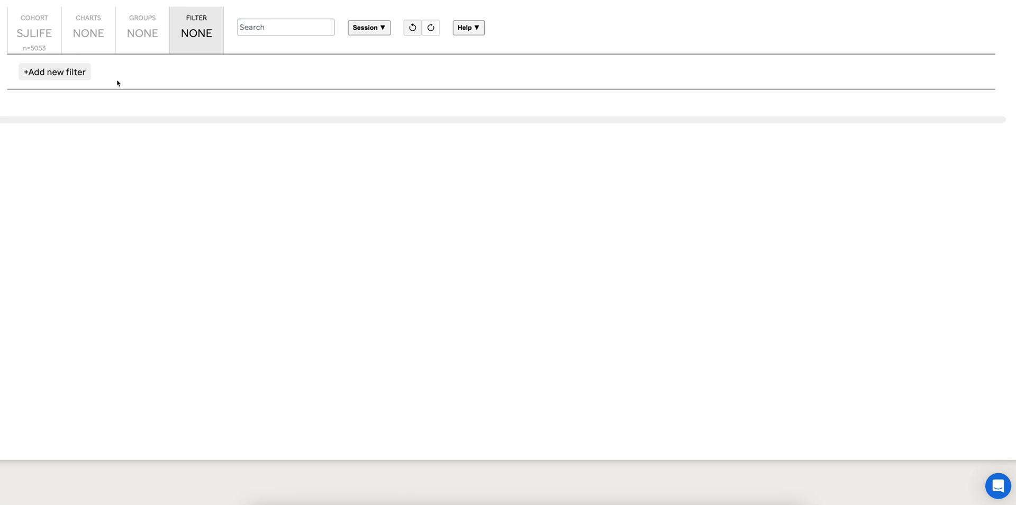
{"action": "left_click", "coordinate": [65, 76]}
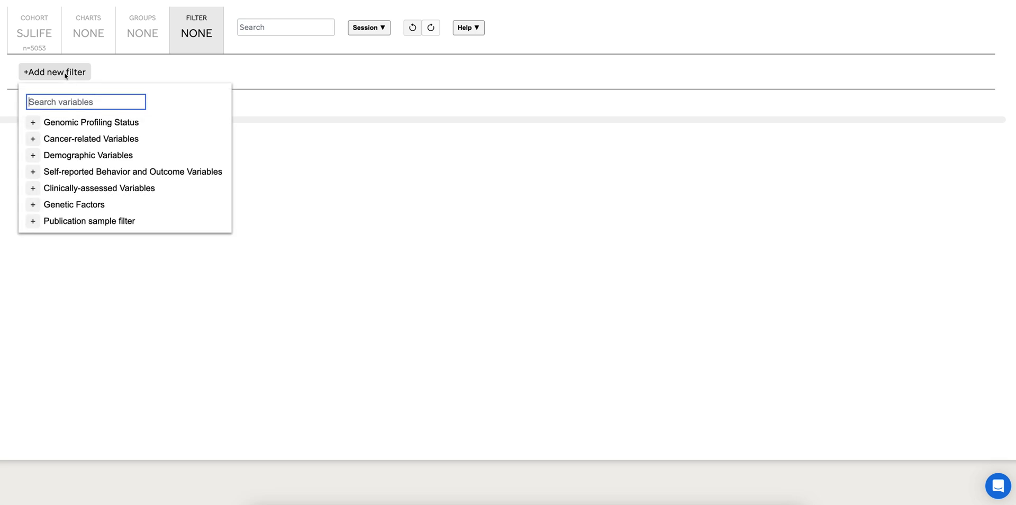
{"action": "type", "text": "an"}
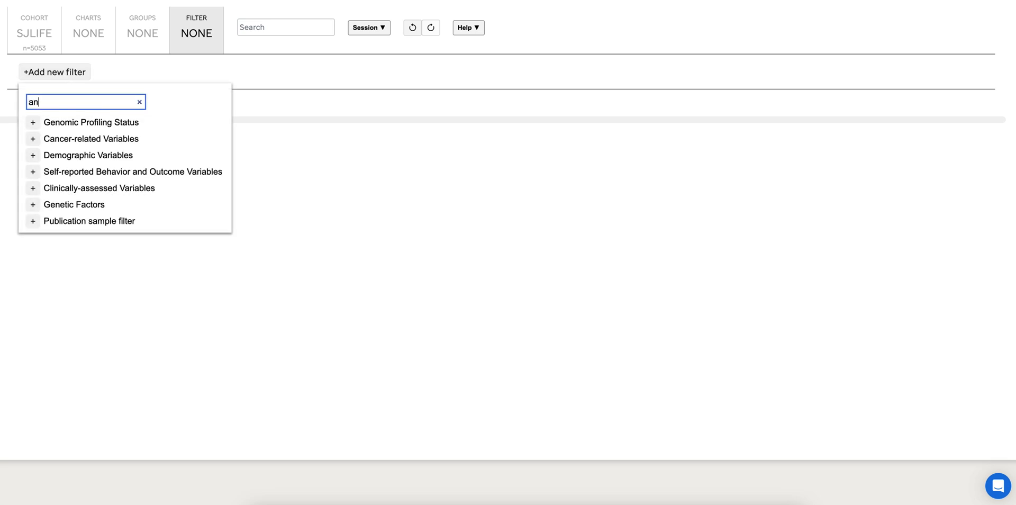
{"action": "type", "text": "thrac"}
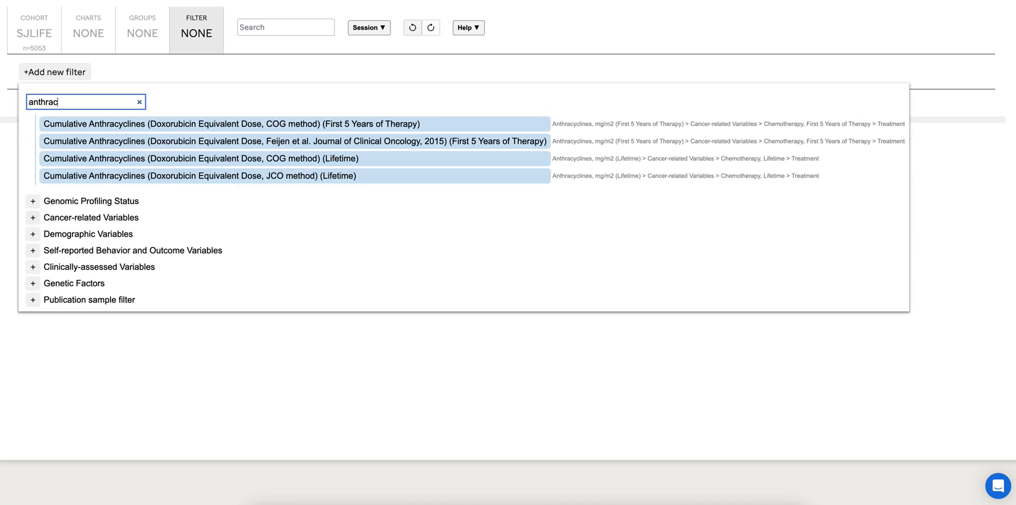
{"action": "left_click", "coordinate": [97, 126]}
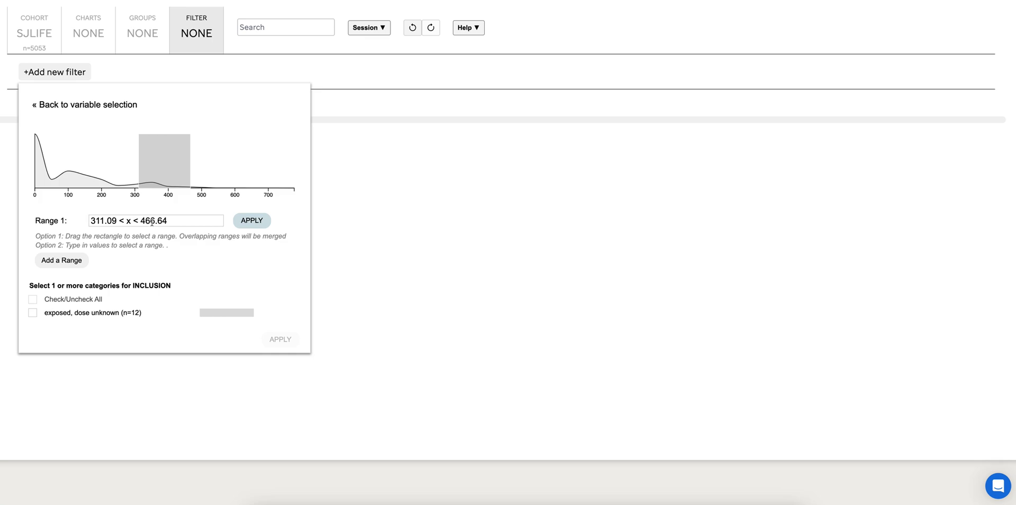
{"action": "triple_click", "coordinate": [152, 221]}
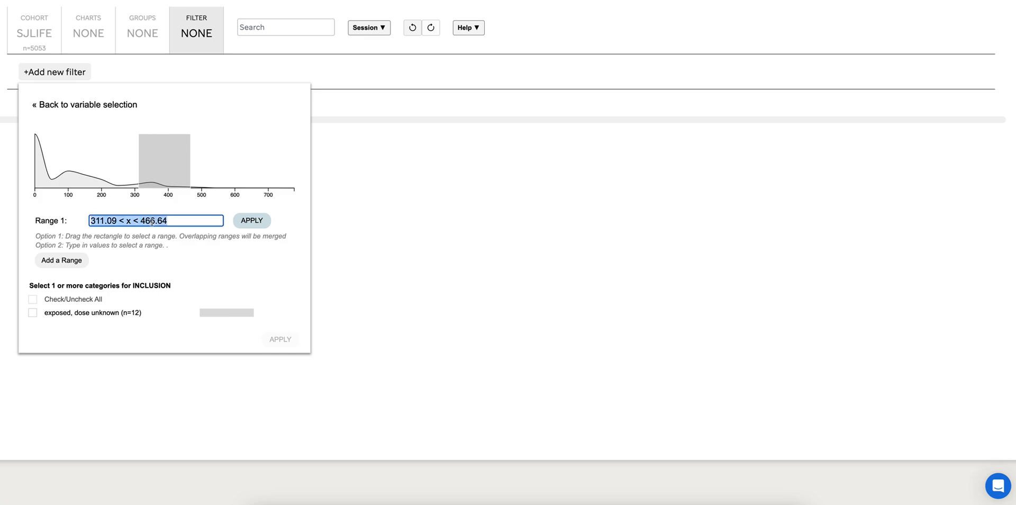
{"action": "type", "text": "x>0"}
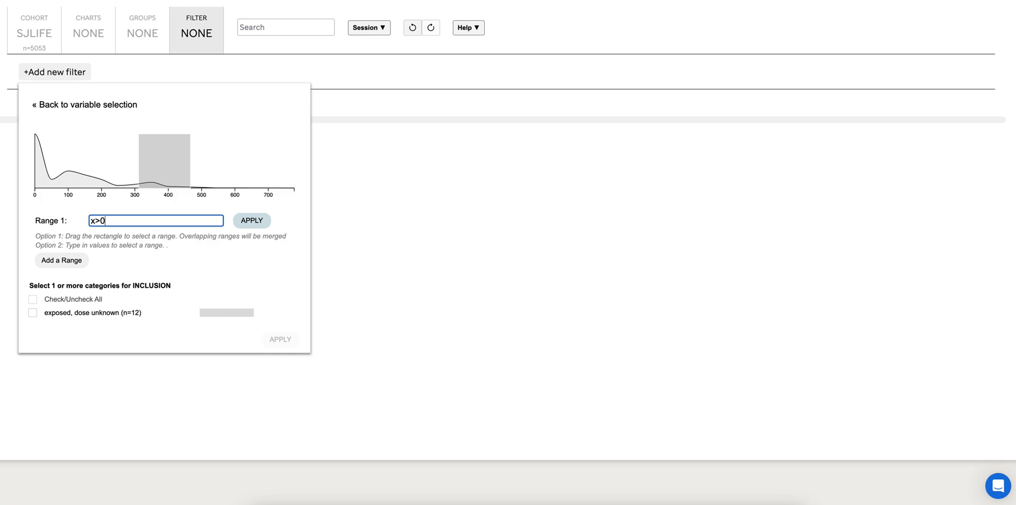
{"action": "left_click", "coordinate": [254, 225]}
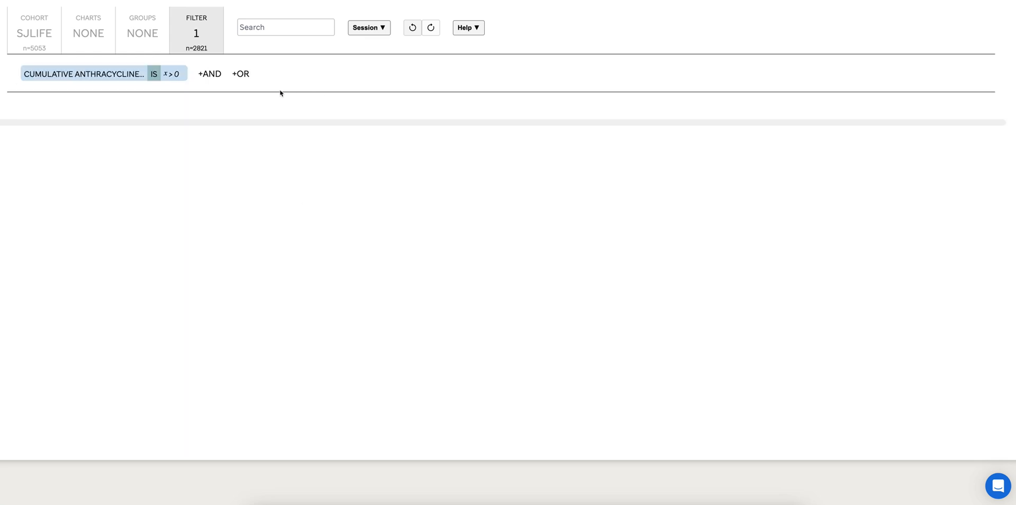
Add an OR condition to the filter for Average dose to heart + TBI, cGy, with range x>0
{"action": "left_click", "coordinate": [245, 76]}
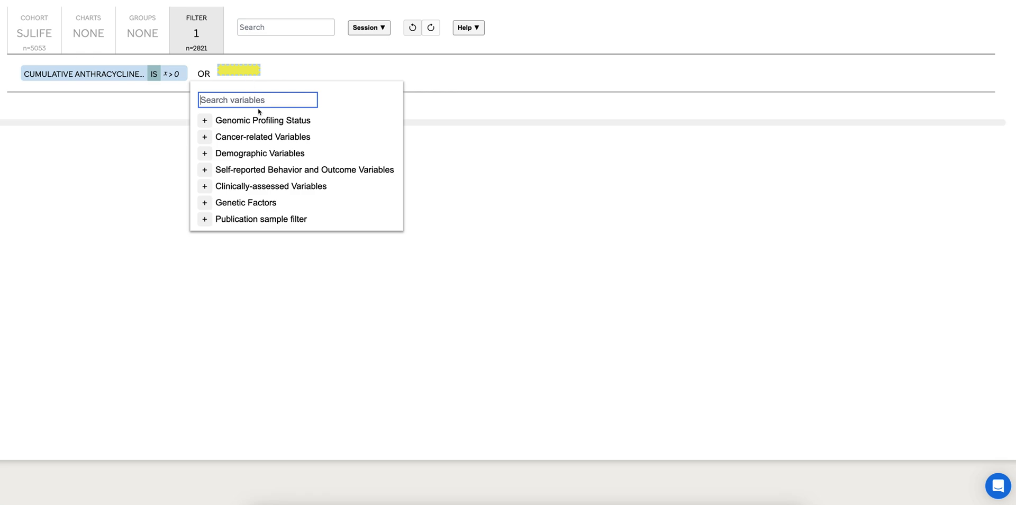
{"action": "type", "text": "heart"}
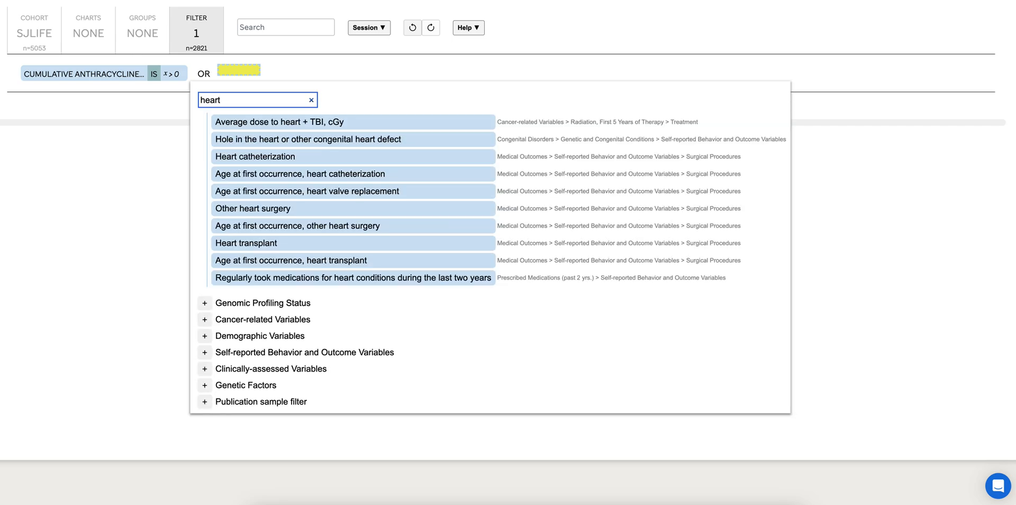
{"action": "left_click", "coordinate": [271, 122]}
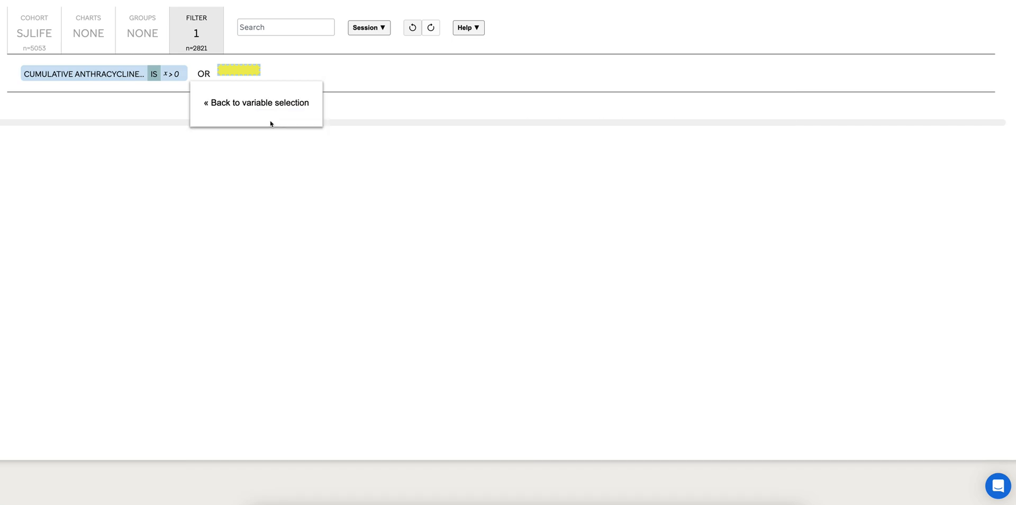
{"action": "triple_click", "coordinate": [300, 221]}
{"action": "type", "text": "x>0"}
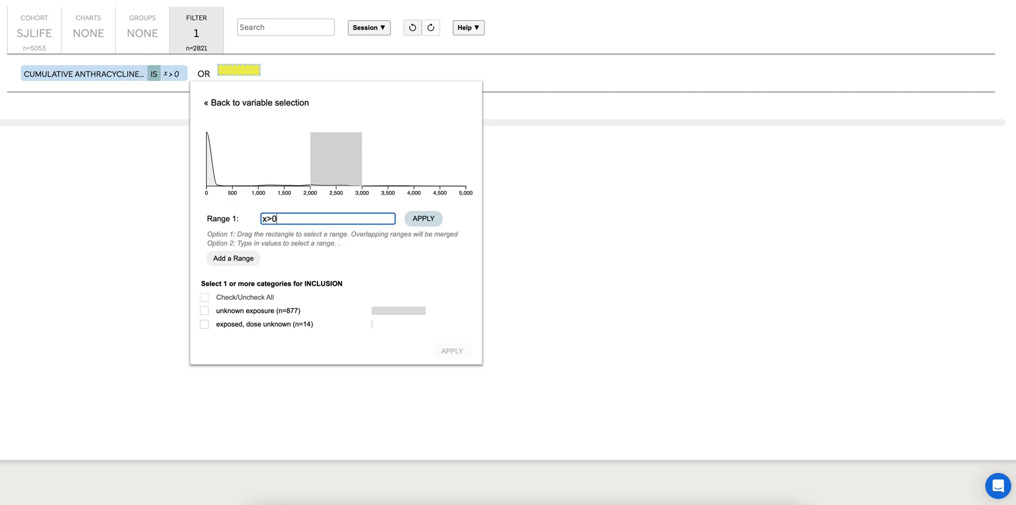
{"action": "left_click", "coordinate": [419, 223]}
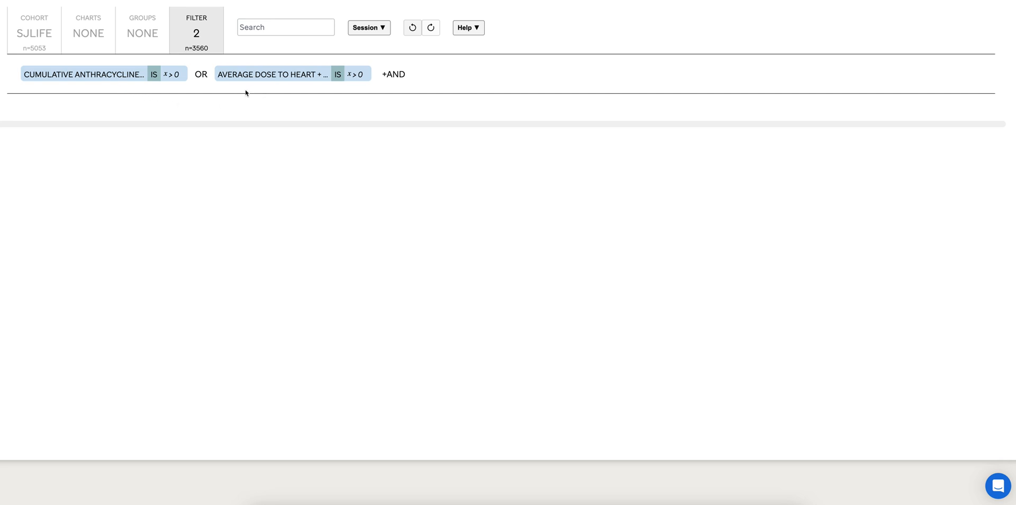
Start a logistic regression analysis with the clinically assessed Cardiomyopathy variable as the outcome
{"action": "left_click", "coordinate": [90, 37]}
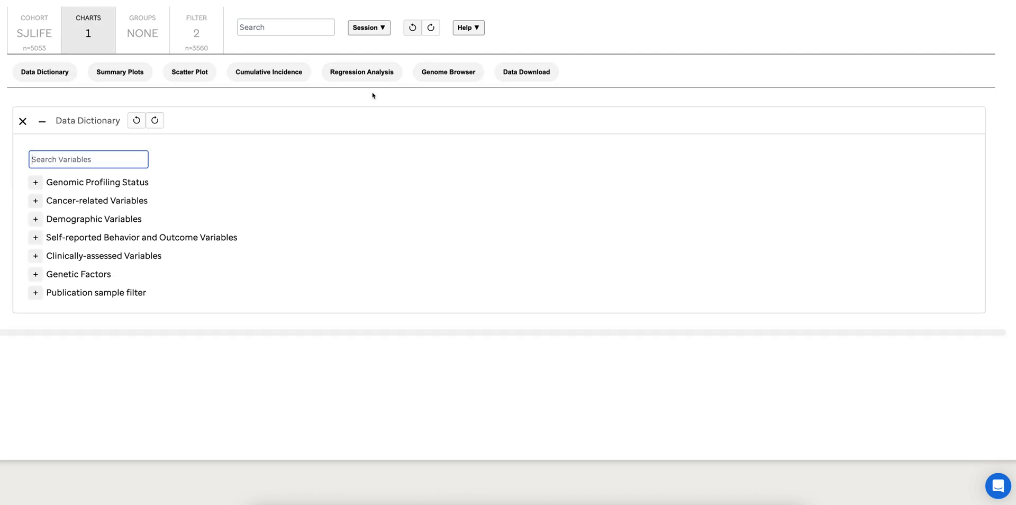
{"action": "left_click", "coordinate": [360, 77]}
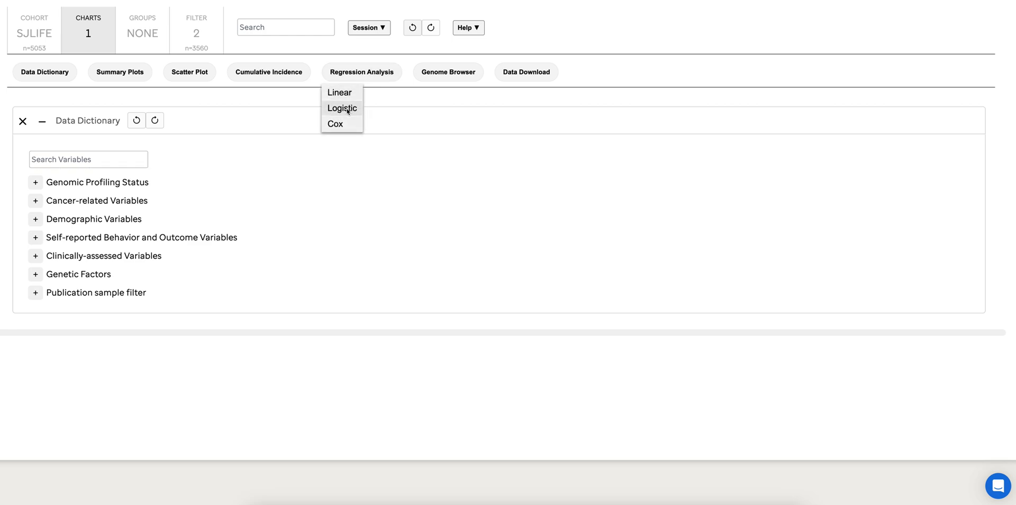
{"action": "left_click", "coordinate": [347, 110]}
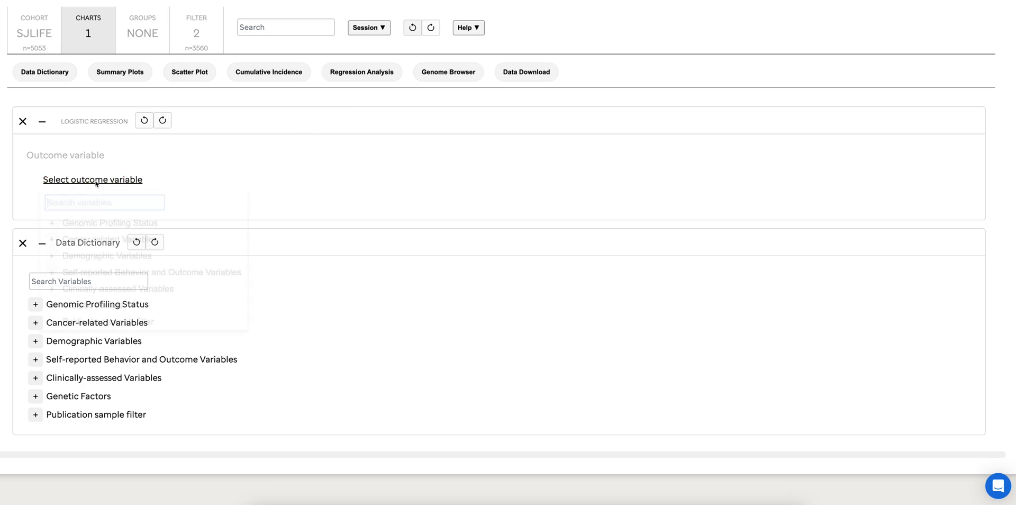
{"action": "left_click", "coordinate": [97, 182]}
{"action": "type", "text": "cardi"}
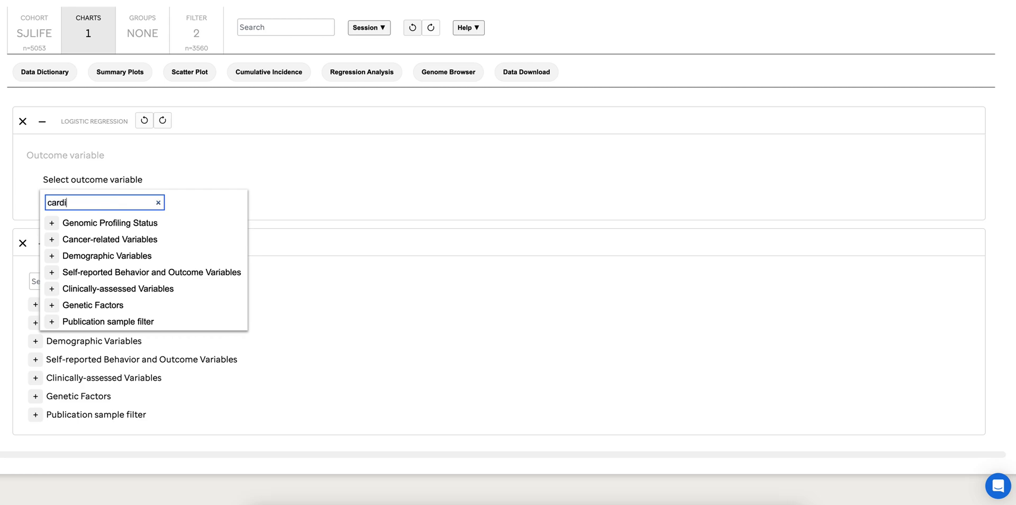
{"action": "type", "text": "omyo"}
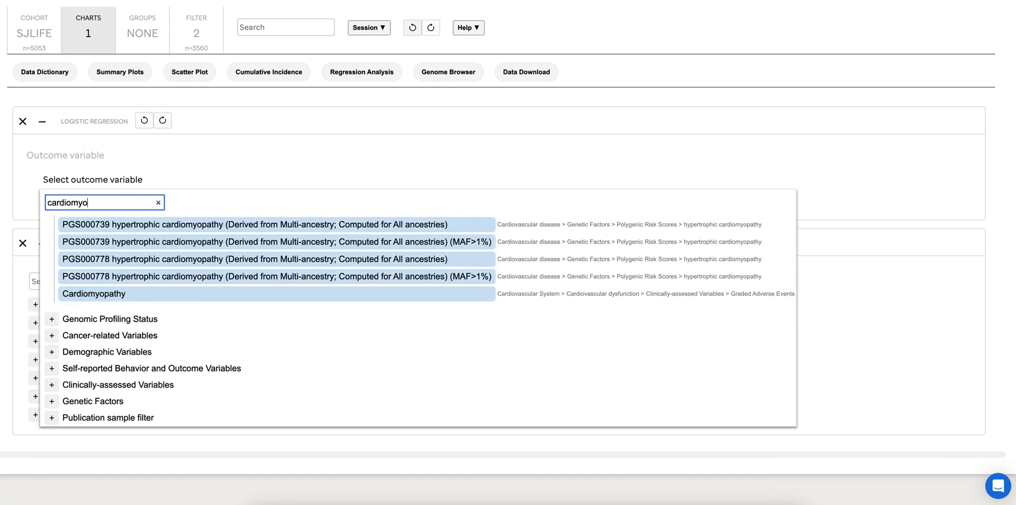
{"action": "left_click", "coordinate": [112, 293]}
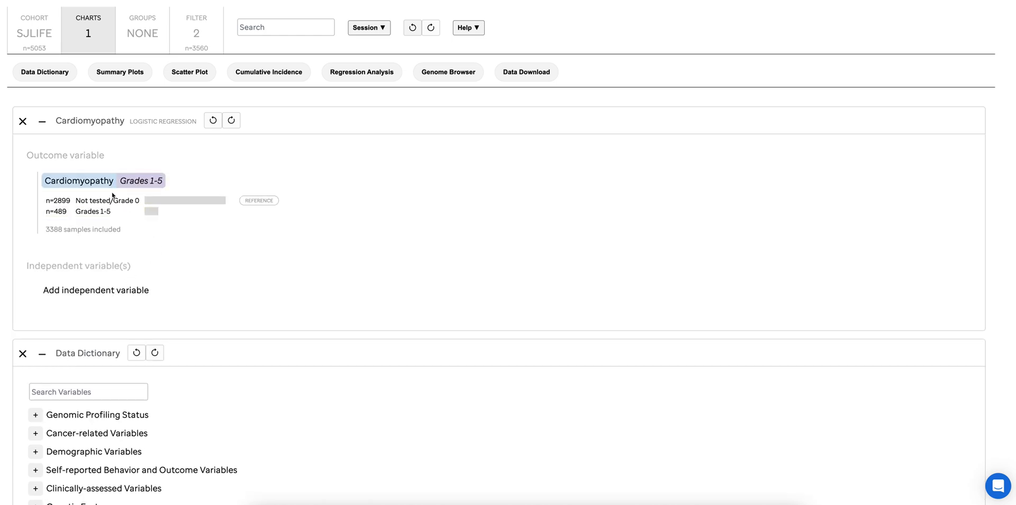
Set the grade cutoff of the Cardiomyopathy outcome to 3: Severe
{"action": "left_click", "coordinate": [89, 184]}
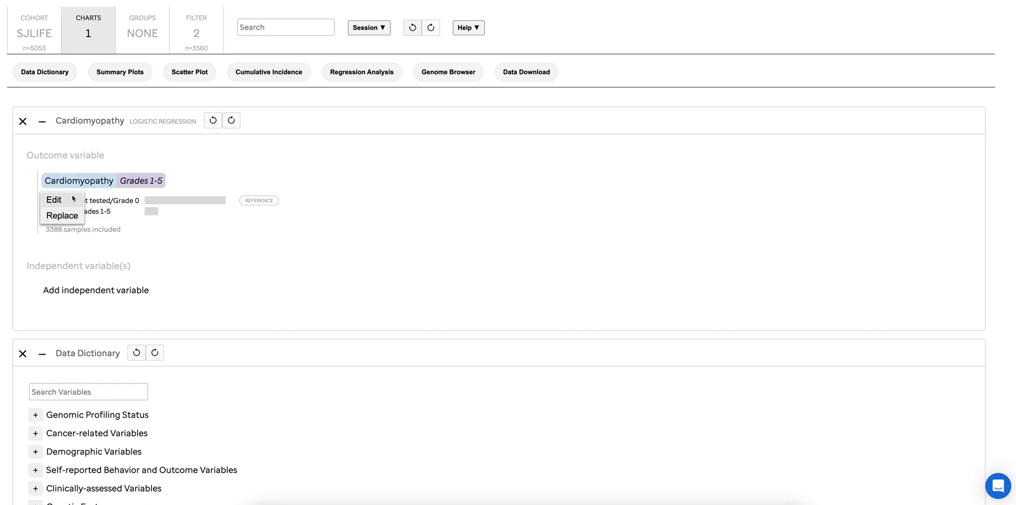
{"action": "left_click", "coordinate": [54, 200]}
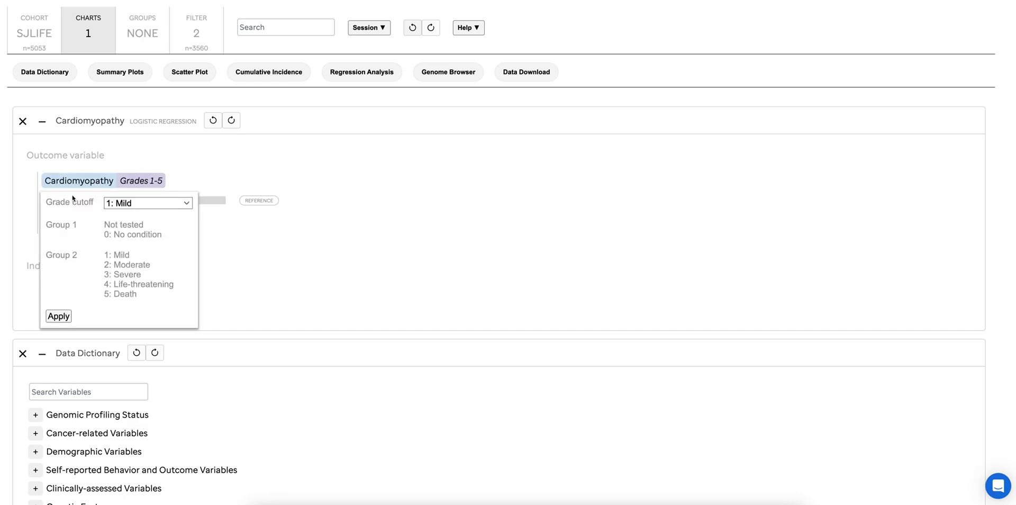
{"action": "left_click", "coordinate": [113, 207]}
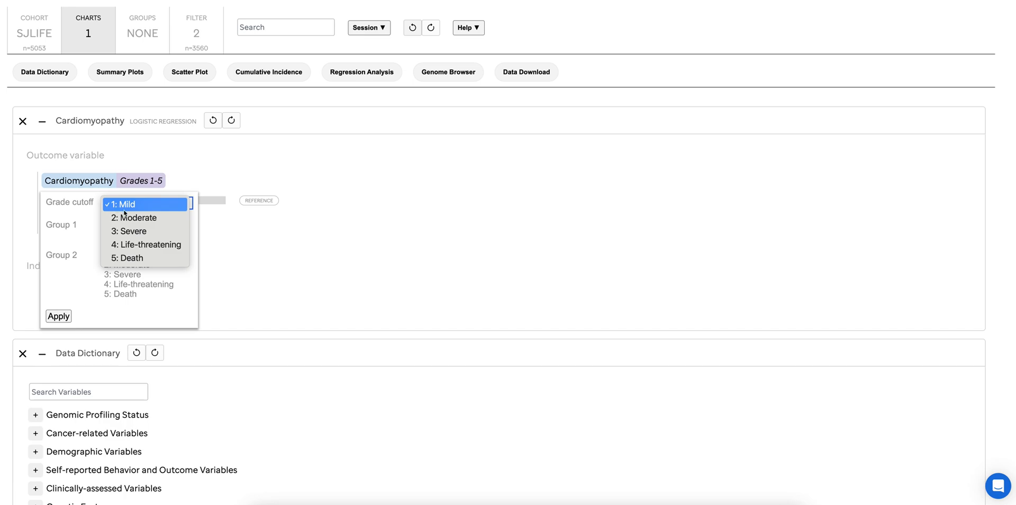
{"action": "left_click", "coordinate": [135, 232]}
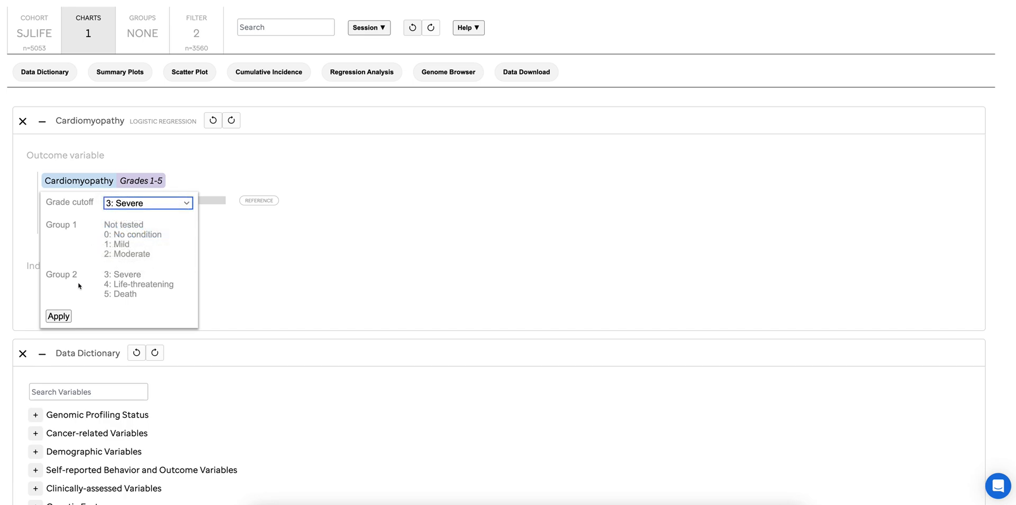
{"action": "left_click", "coordinate": [62, 315]}
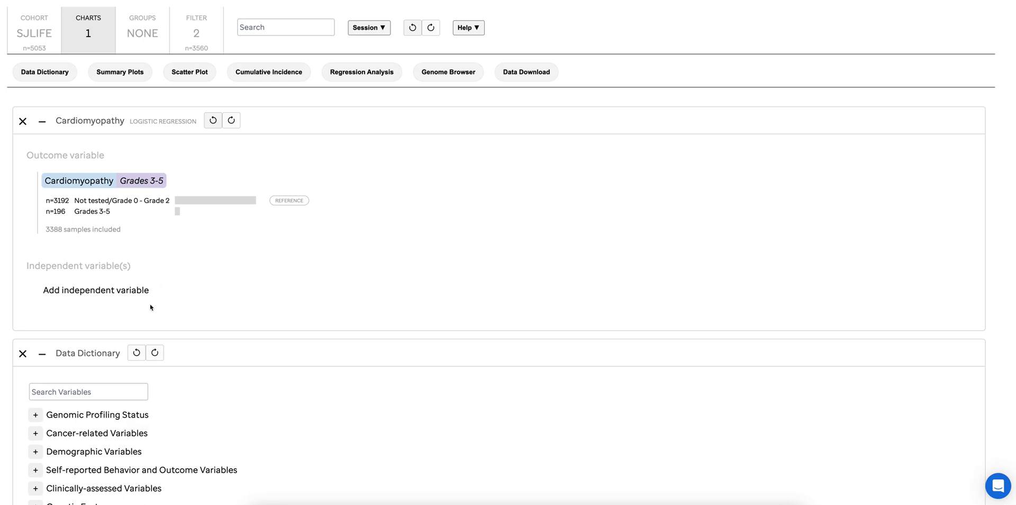
Add the demographic dictionary variable Sex as an independent variable of the regression
{"action": "left_click", "coordinate": [118, 293]}
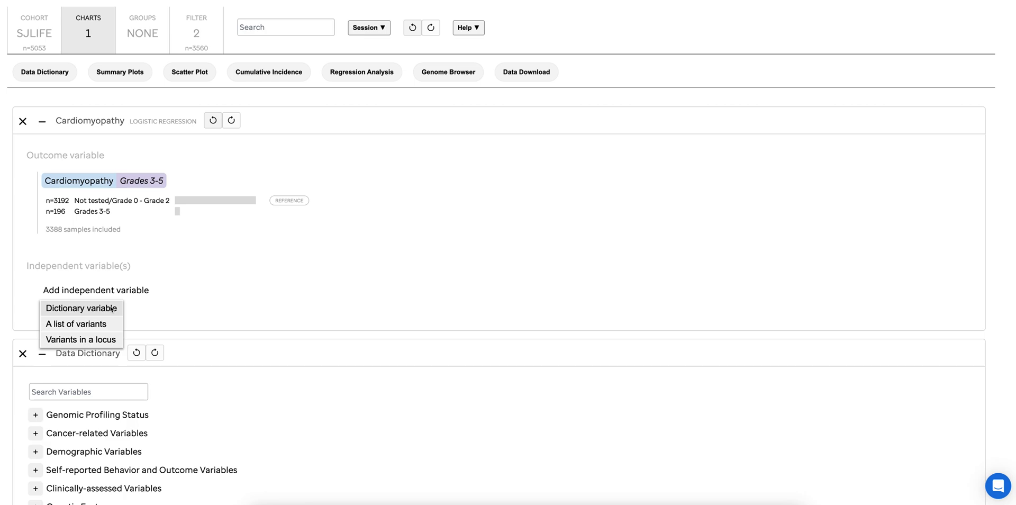
{"action": "left_click", "coordinate": [112, 309]}
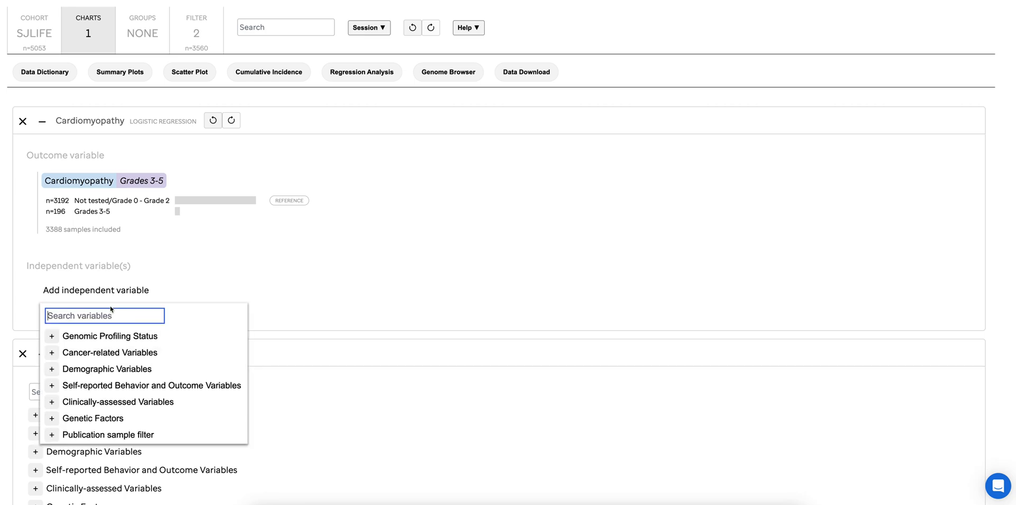
{"action": "left_click", "coordinate": [57, 373]}
{"action": "left_click", "coordinate": [77, 418]}
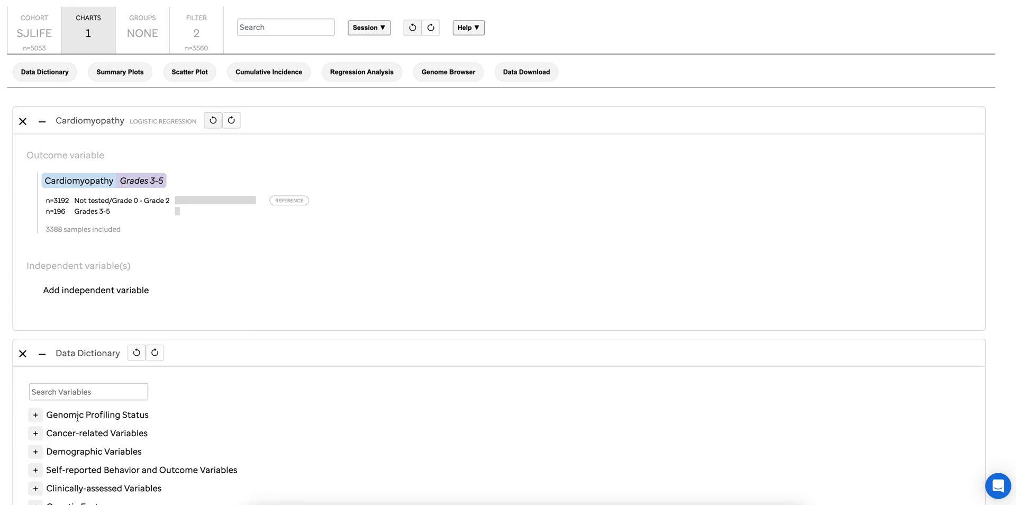
Add Age (years) at Cancer Diagnosis from the demographic variables as another independent variable
{"action": "scroll", "coordinate": [197, 375], "scroll_direction": "down", "scroll_amount": 1}
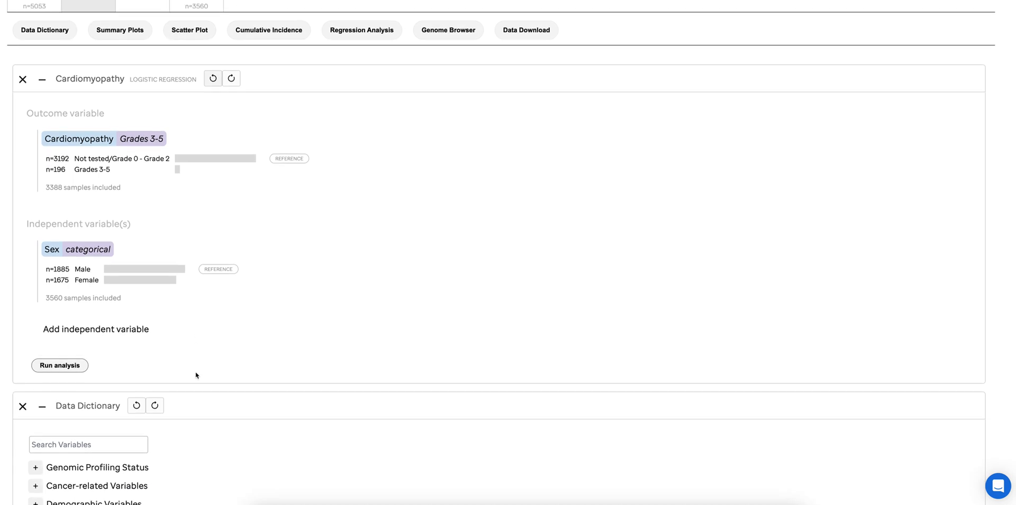
{"action": "left_click", "coordinate": [127, 328]}
{"action": "left_click", "coordinate": [103, 344]}
{"action": "left_click", "coordinate": [51, 406]}
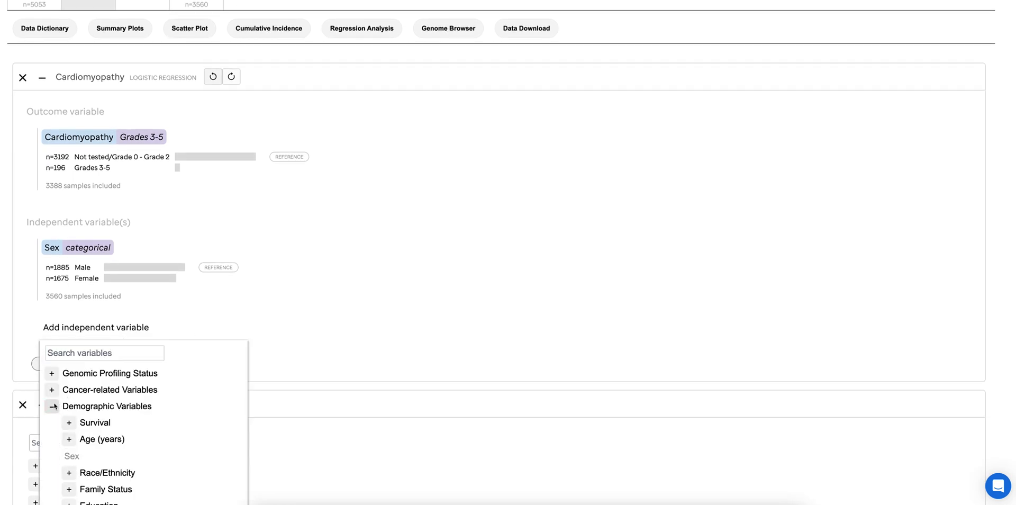
{"action": "left_click", "coordinate": [68, 439]}
{"action": "scroll", "coordinate": [77, 440], "scroll_direction": "down", "scroll_amount": 1}
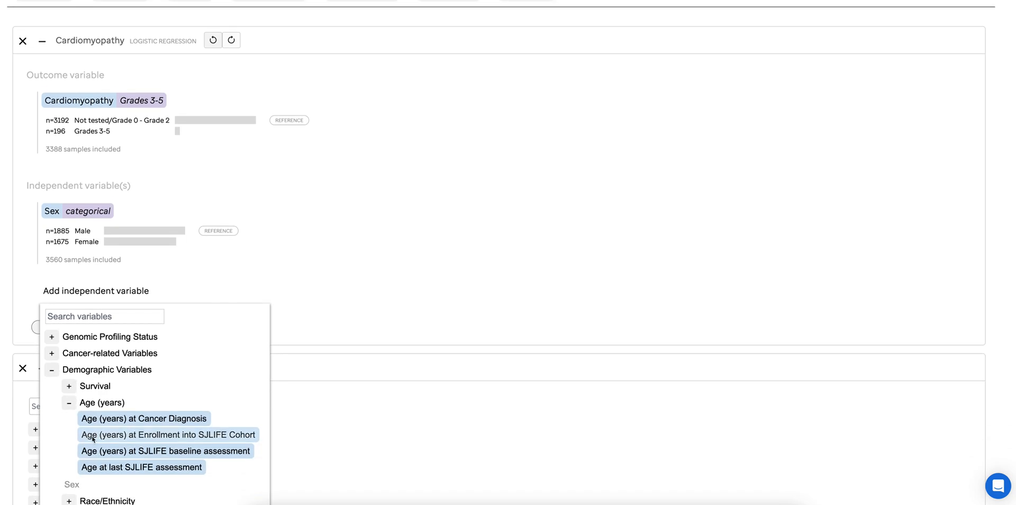
{"action": "left_click", "coordinate": [122, 424]}
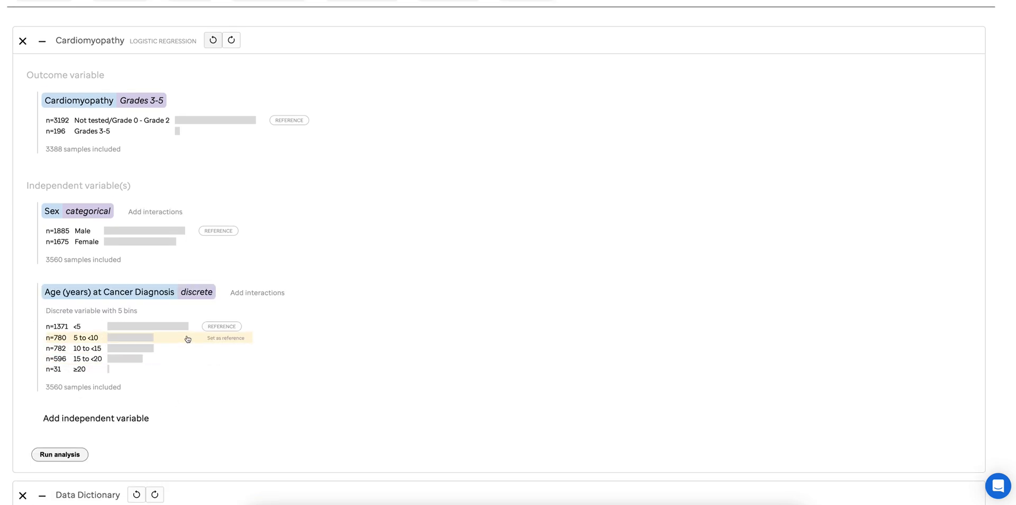
Edit the Age (years) at Cancer Diagnosis bins to use a fixed last bin start of 15 and apply
{"action": "left_click", "coordinate": [138, 296]}
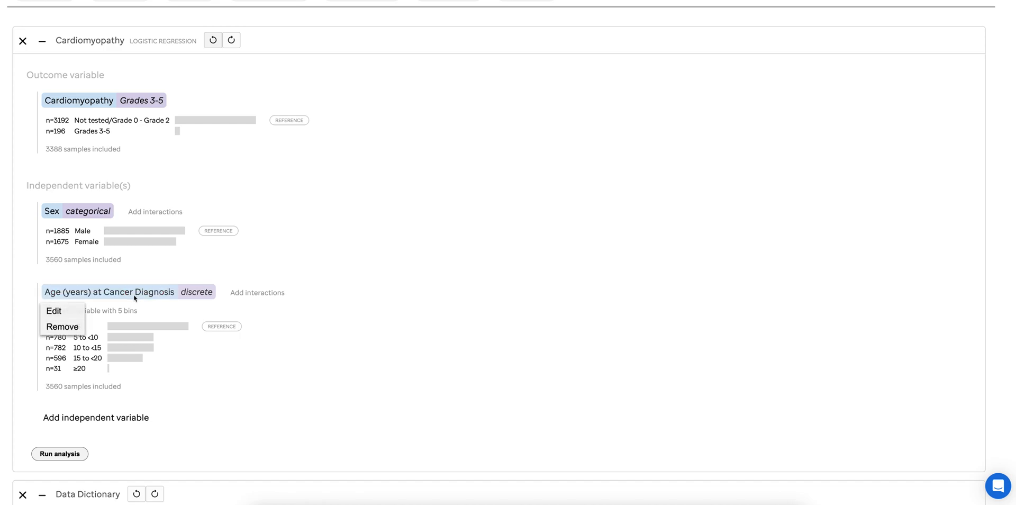
{"action": "left_click", "coordinate": [74, 311]}
{"action": "scroll", "coordinate": [86, 351], "scroll_direction": "down", "scroll_amount": 3}
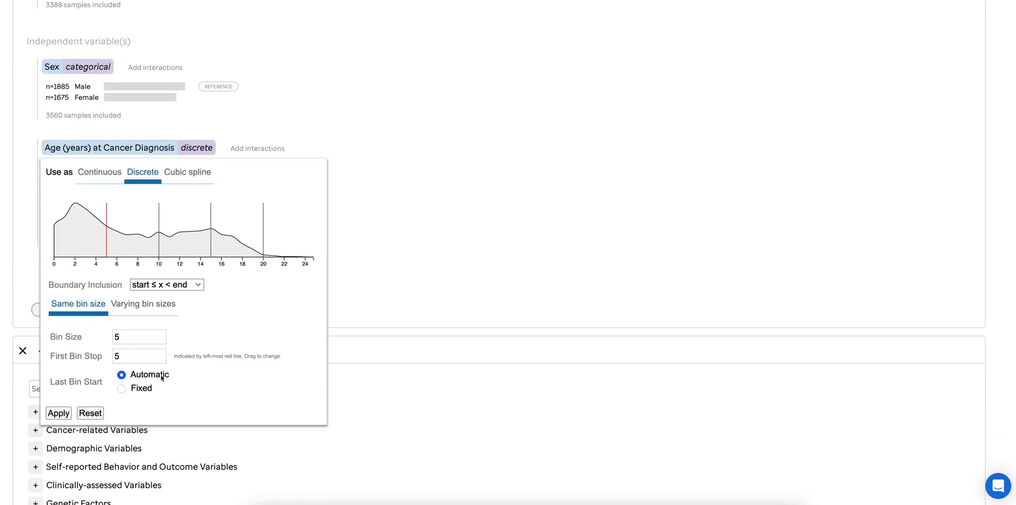
{"action": "left_click", "coordinate": [123, 389]}
{"action": "double_click", "coordinate": [190, 379]}
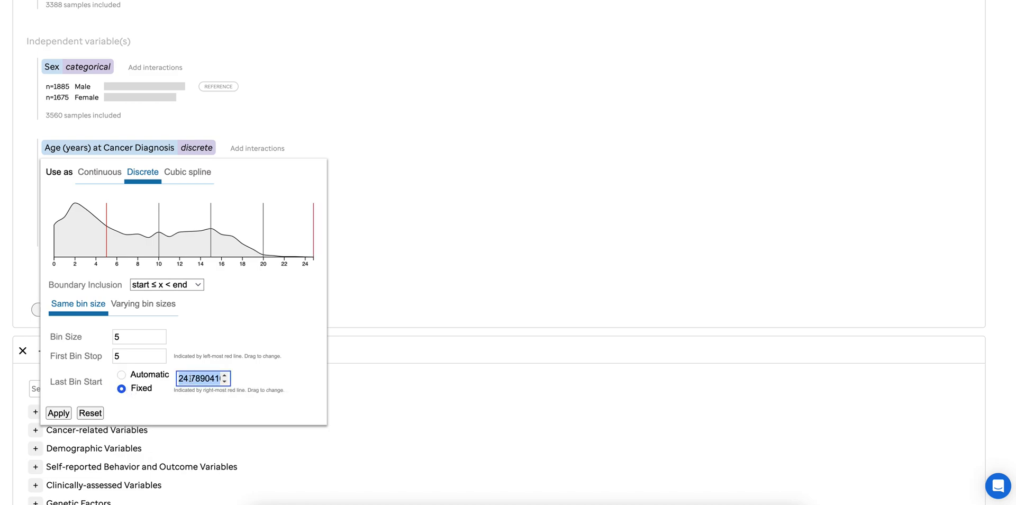
{"action": "type", "text": "15"}
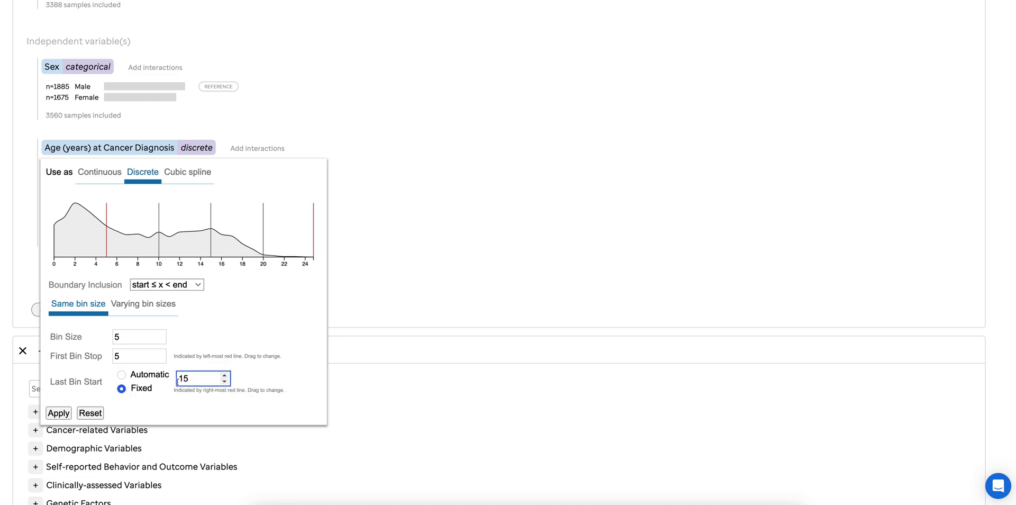
{"action": "left_click", "coordinate": [62, 414]}
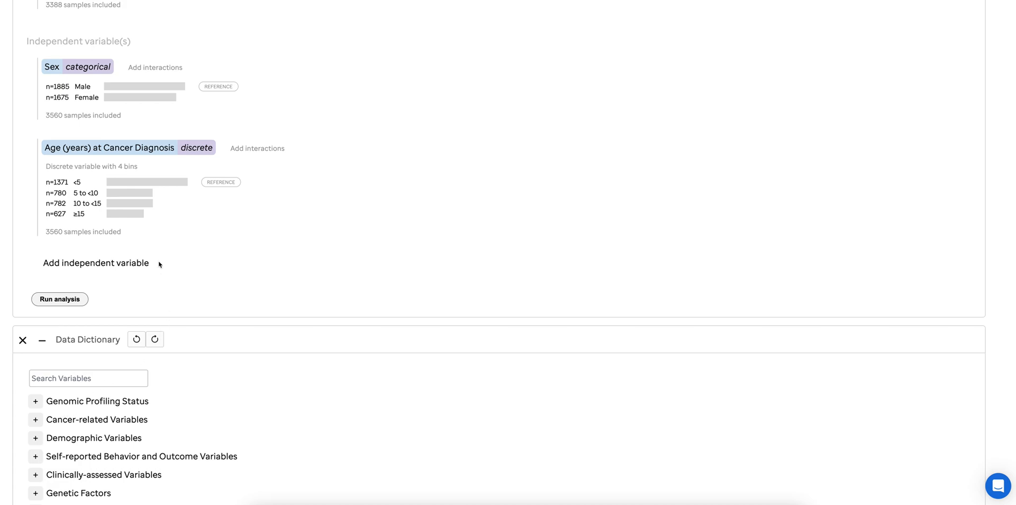
Add Age at last SJLIFE assessment from the demographic age variables as an independent variable
{"action": "left_click", "coordinate": [118, 267]}
{"action": "left_click", "coordinate": [110, 282]}
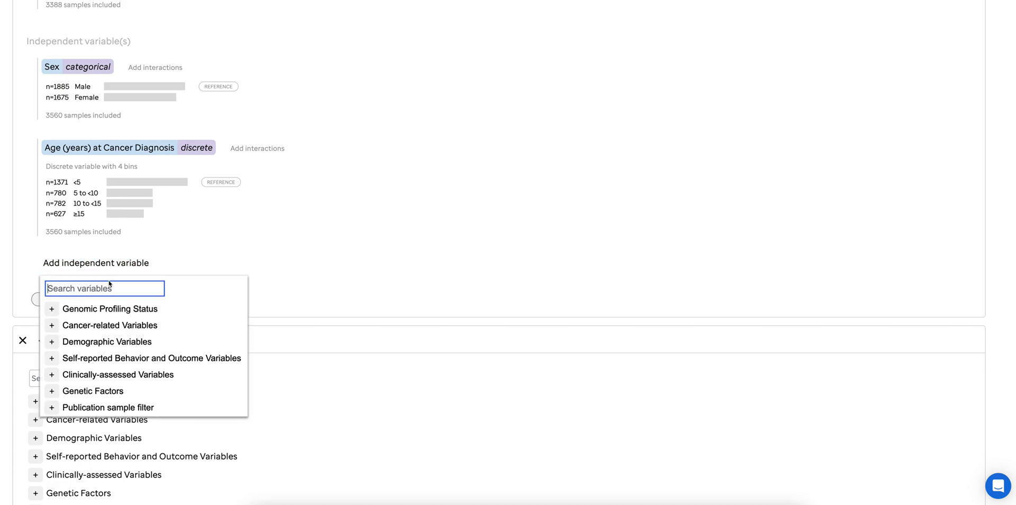
{"action": "left_click", "coordinate": [57, 344]}
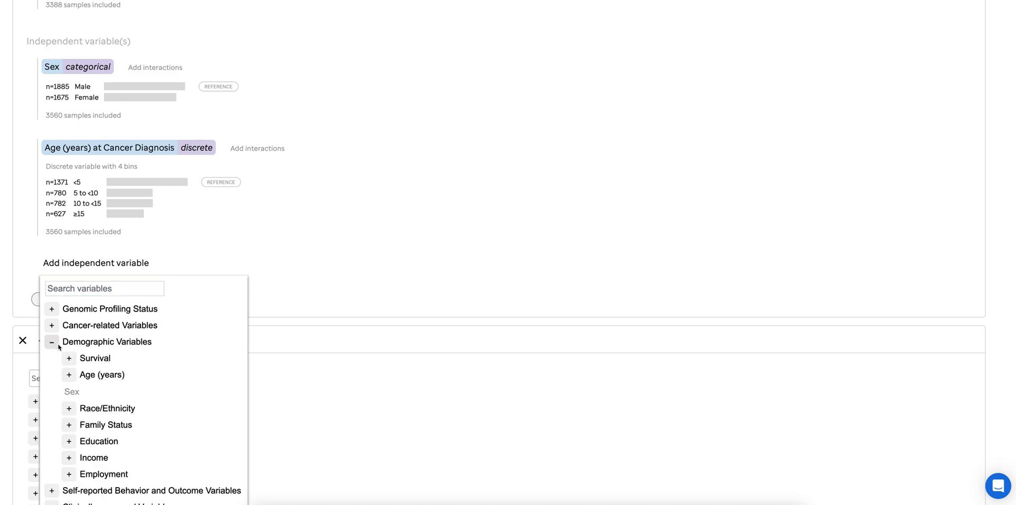
{"action": "left_click", "coordinate": [69, 375]}
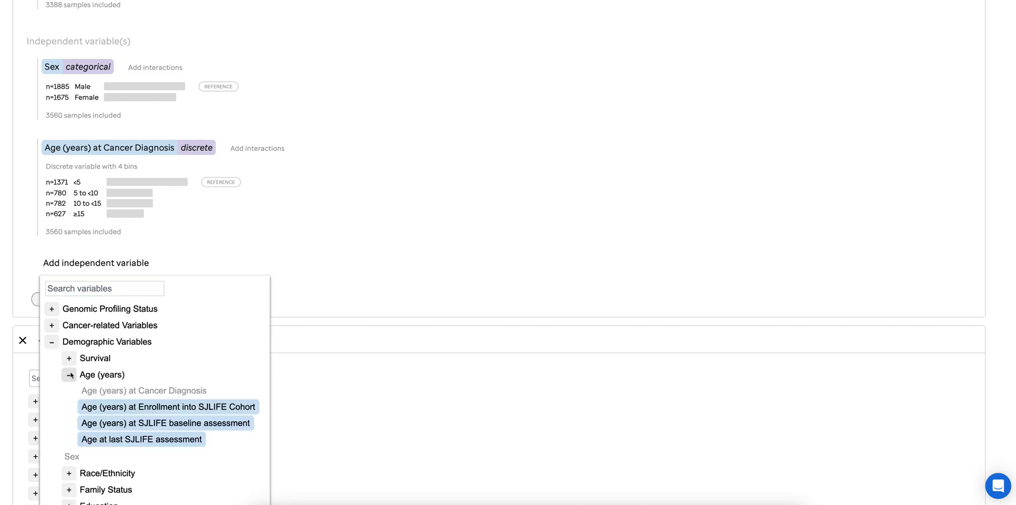
{"action": "left_click", "coordinate": [149, 441]}
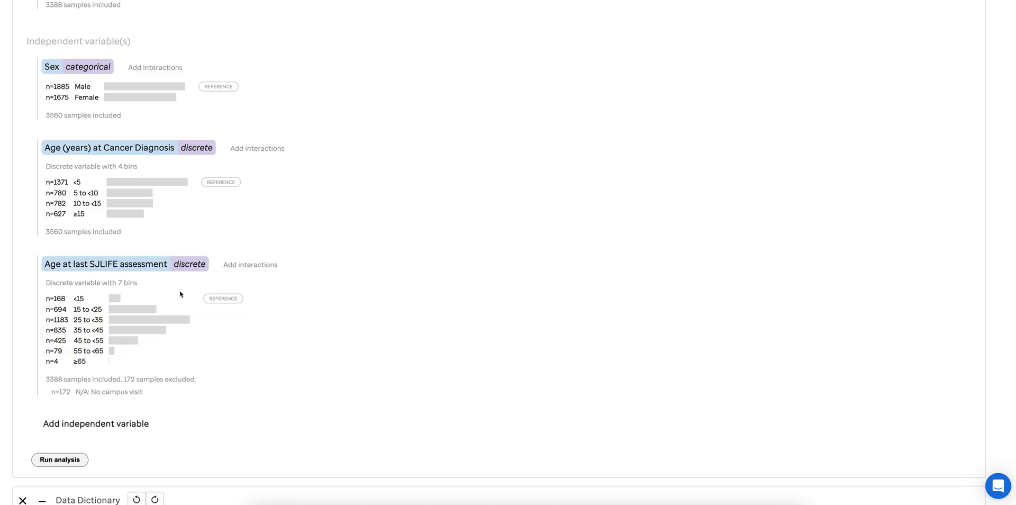
Edit the Age at last SJLIFE assessment bins to use a fixed last bin start of 55 and apply
{"action": "left_click", "coordinate": [144, 264]}
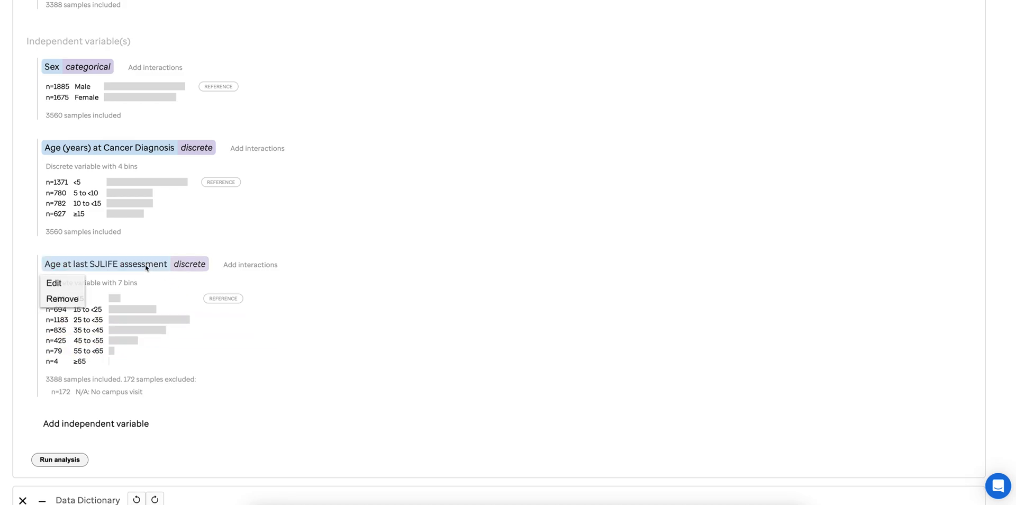
{"action": "left_click", "coordinate": [57, 282]}
{"action": "scroll", "coordinate": [128, 441], "scroll_direction": "down", "scroll_amount": 2}
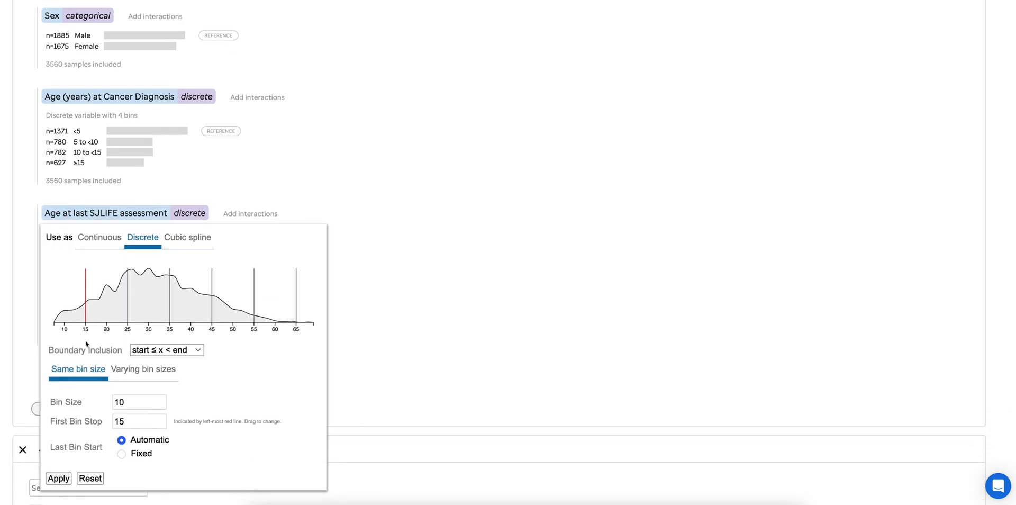
{"action": "left_click", "coordinate": [122, 451]}
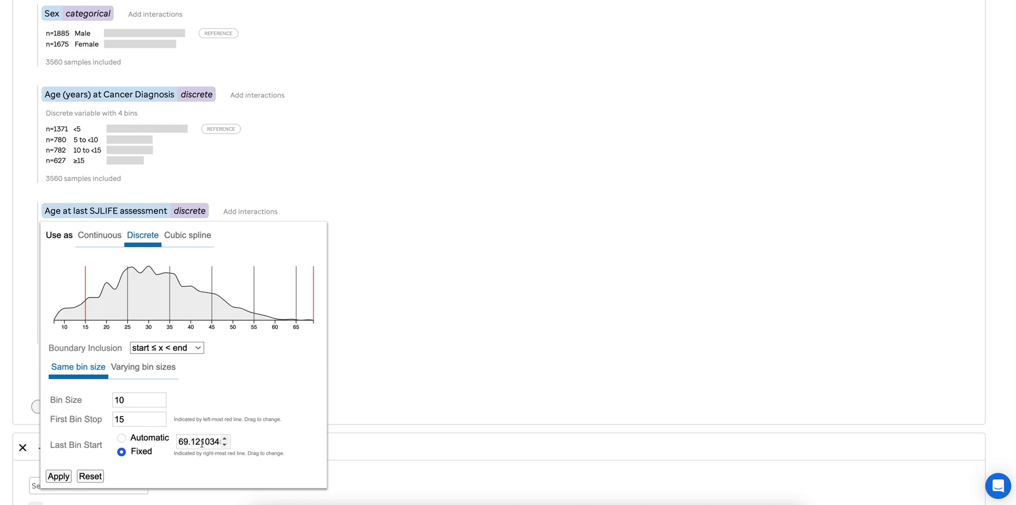
{"action": "double_click", "coordinate": [201, 443]}
{"action": "type", "text": "55"}
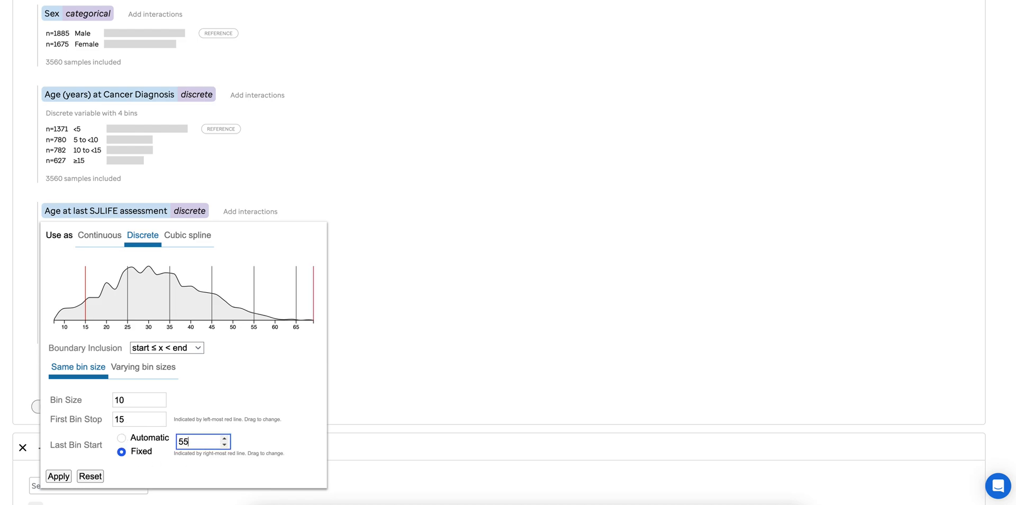
{"action": "left_click", "coordinate": [62, 477]}
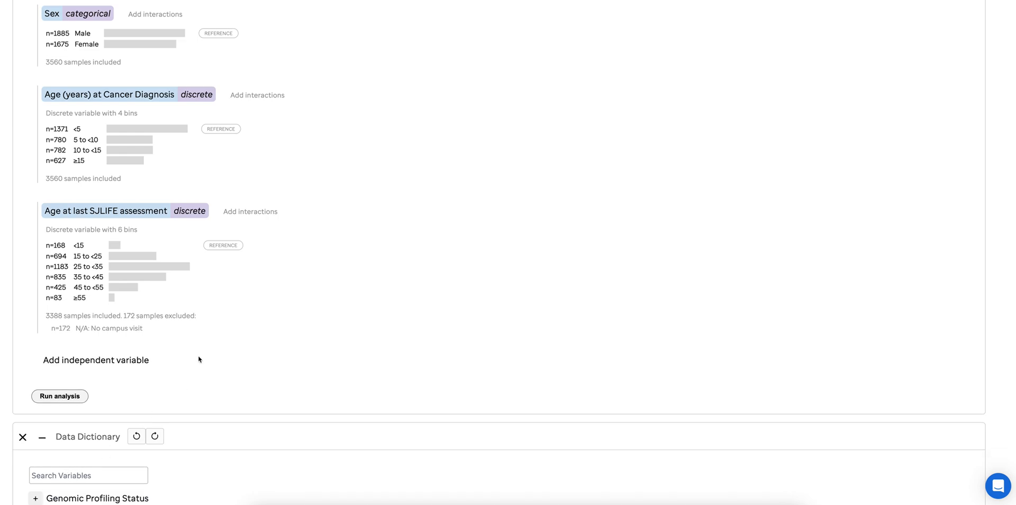
Search the dictionary variables for "anthra" and add Cumulative Anthracyclines (Doxorubicin Equivalent Dose, COG method) as an independent variable
{"action": "scroll", "coordinate": [199, 355], "scroll_direction": "down", "scroll_amount": 1}
{"action": "left_click", "coordinate": [128, 325]}
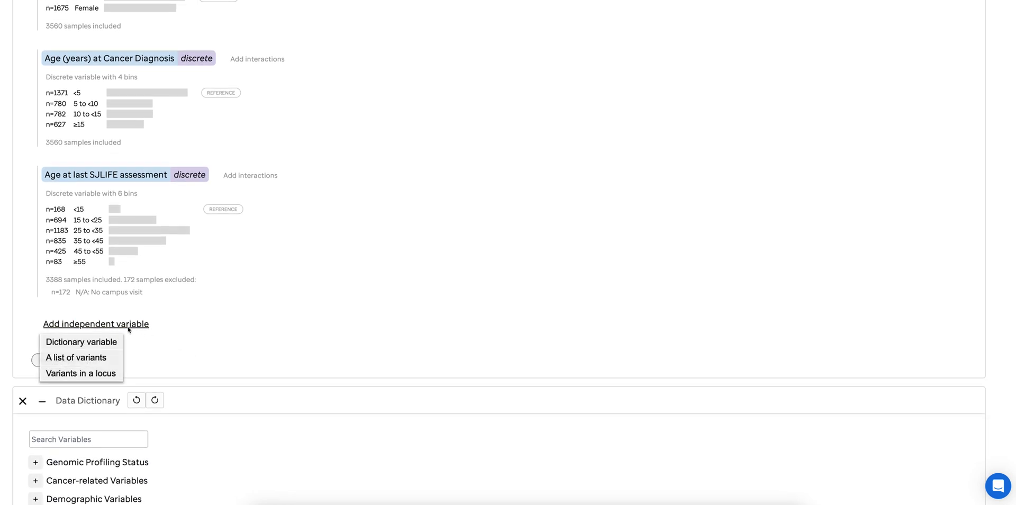
{"action": "left_click", "coordinate": [107, 343]}
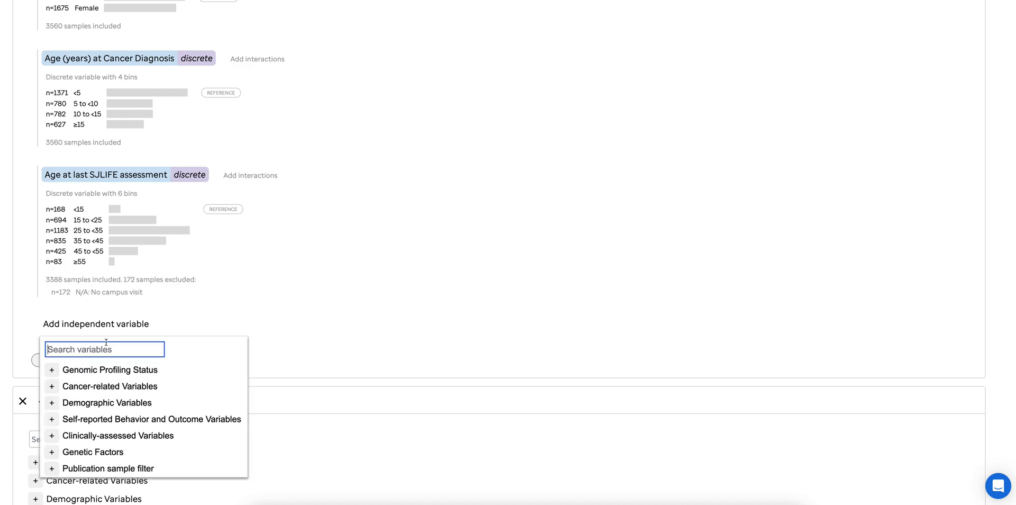
{"action": "type", "text": "anthra"}
{"action": "left_click", "coordinate": [150, 372]}
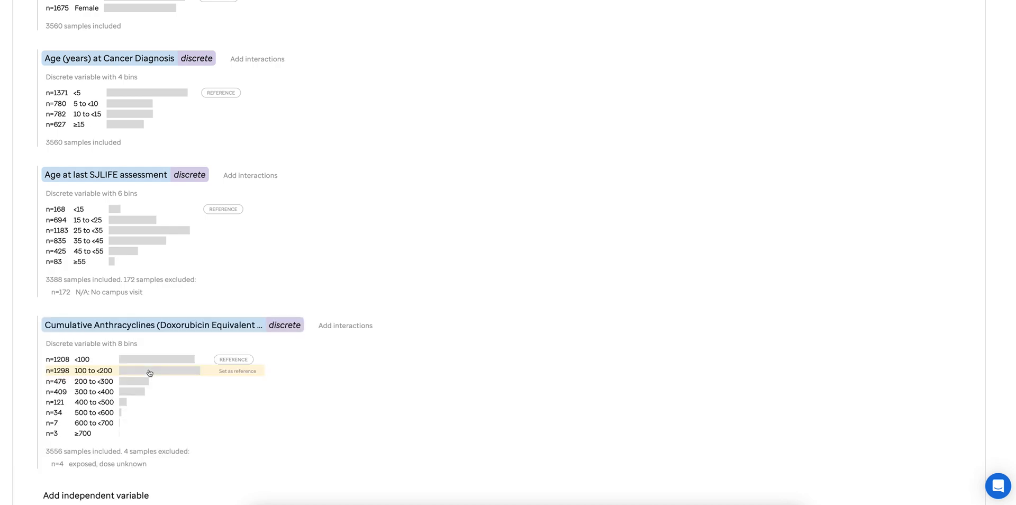
Switch the Cumulative Anthracyclines variable to varying bin sizes with bin boundaries 0, 100 and 250
{"action": "left_click", "coordinate": [123, 325]}
{"action": "left_click", "coordinate": [77, 345]}
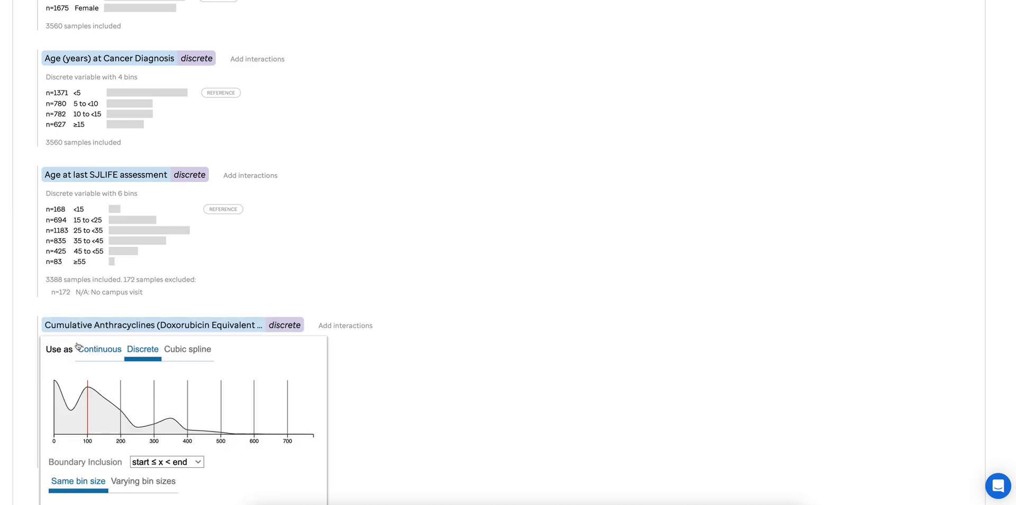
{"action": "scroll", "coordinate": [158, 379], "scroll_direction": "down", "scroll_amount": 3}
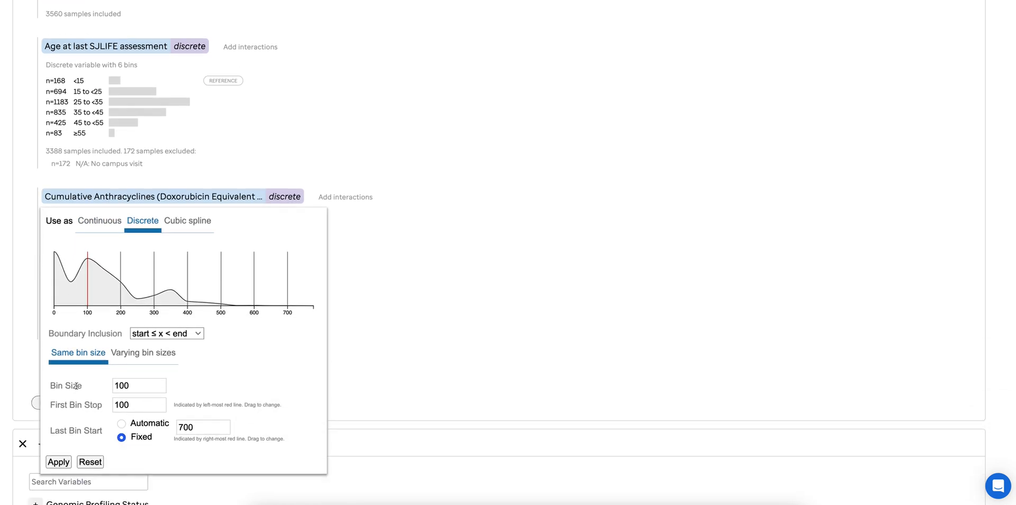
{"action": "left_click", "coordinate": [150, 360]}
{"action": "double_click", "coordinate": [77, 396]}
{"action": "type", "text": "0"}
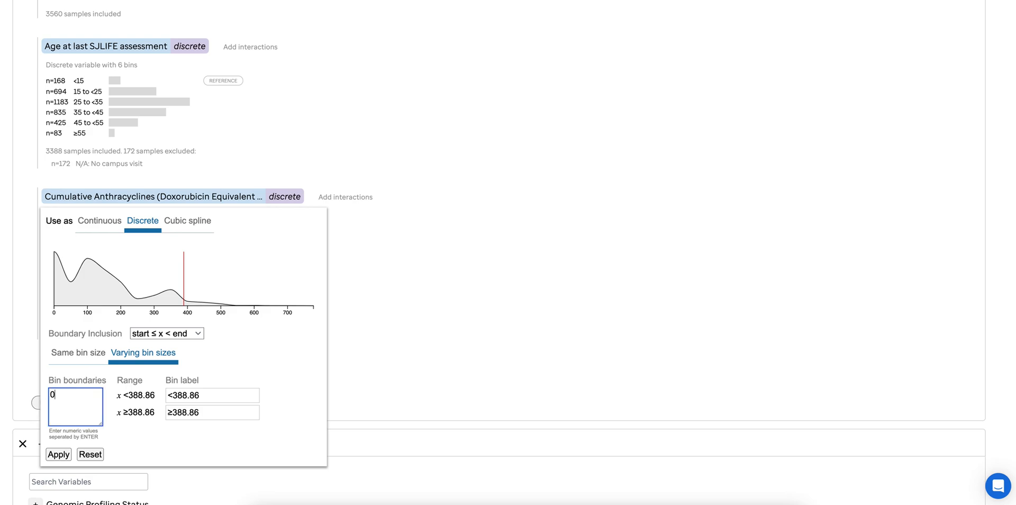
{"action": "key", "text": "Return"}
{"action": "type", "text": "100"}
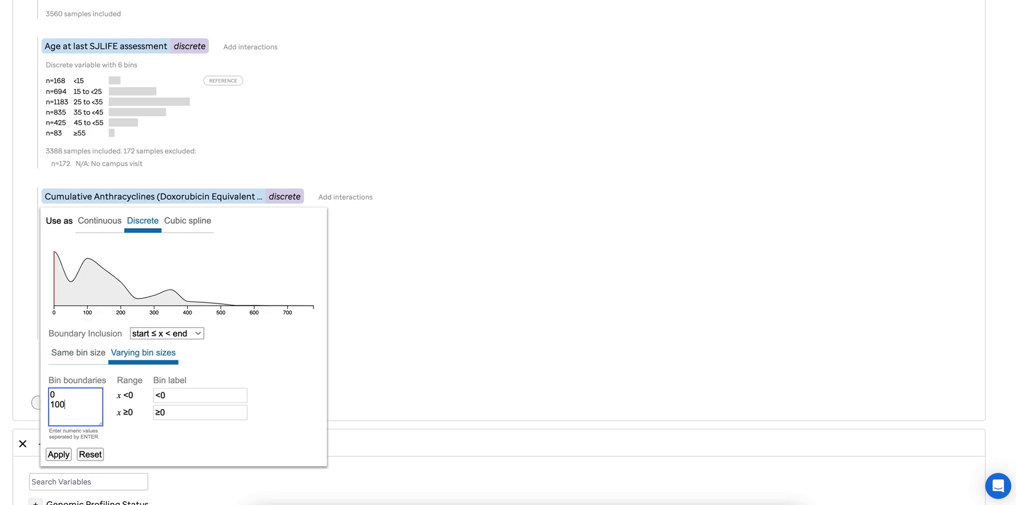
{"action": "key", "text": "Return"}
{"action": "type", "text": "250"}
{"action": "key", "text": "Return"}
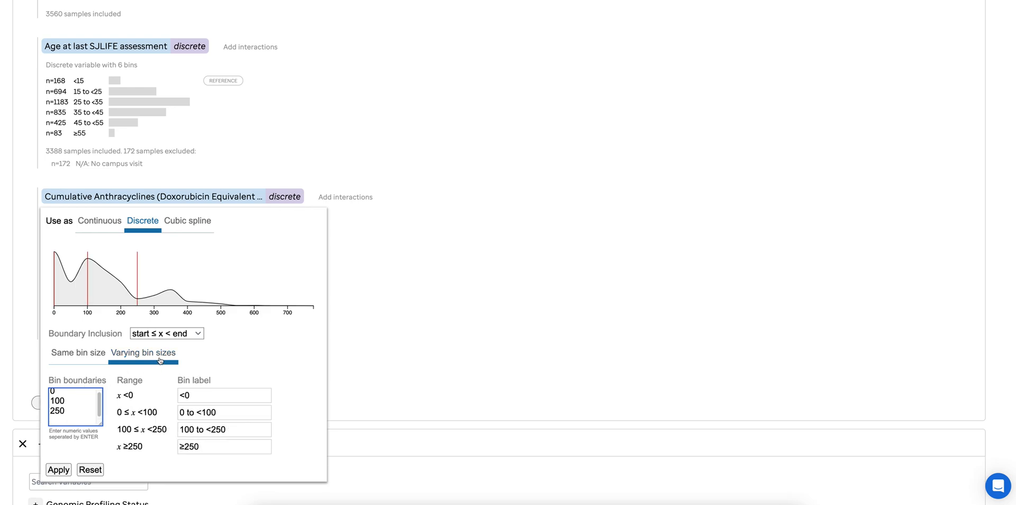
Set the anthracycline boundary inclusion to start < x ≤ end, label the ≤0 bin "Not exposed", and apply the binning
{"action": "left_click", "coordinate": [181, 335]}
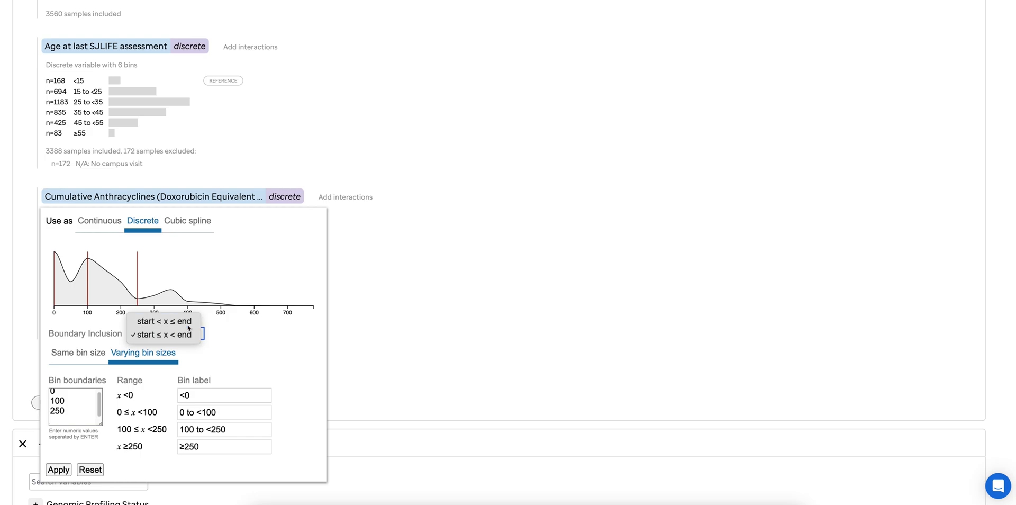
{"action": "left_click", "coordinate": [180, 321]}
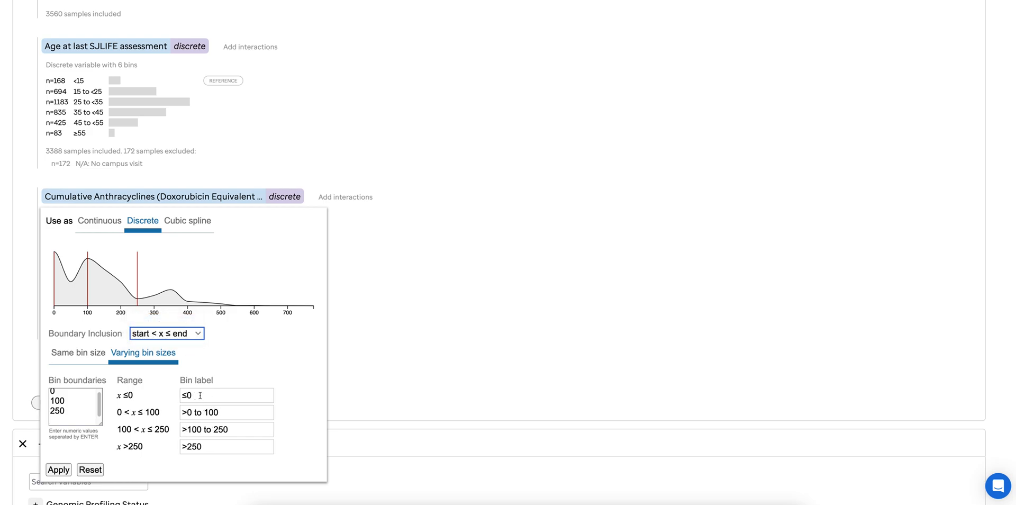
{"action": "left_click_drag", "start_coordinate": [200, 395], "coordinate": [182, 394]}
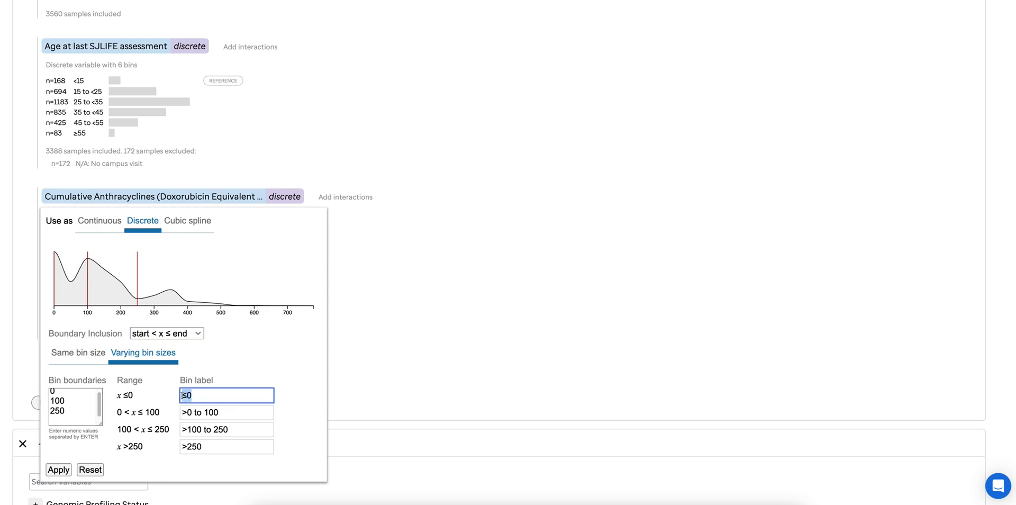
{"action": "type", "text": "Not exposed"}
{"action": "left_click", "coordinate": [63, 470]}
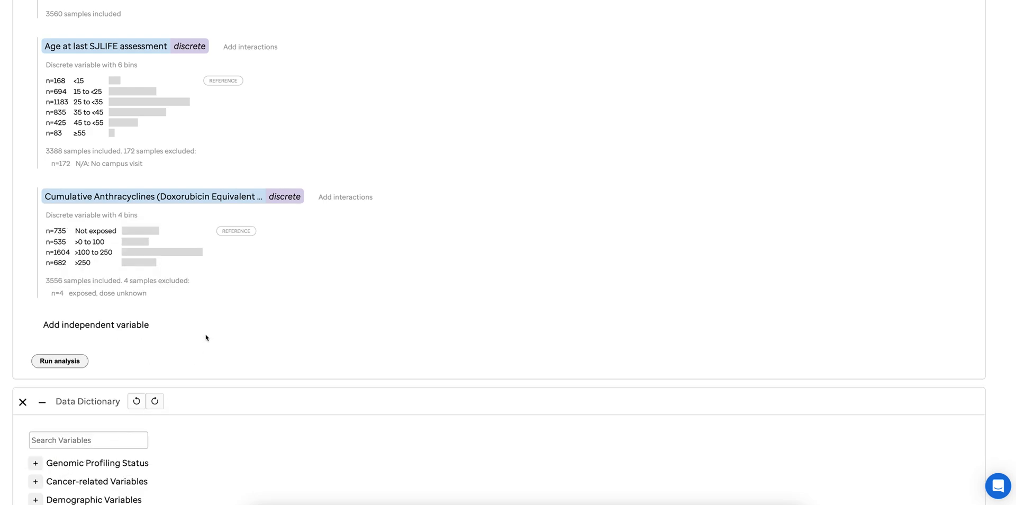
Search the dictionary variables for "heart" and add Average dose to heart + TBI, cGy as an independent variable
{"action": "left_click", "coordinate": [112, 329]}
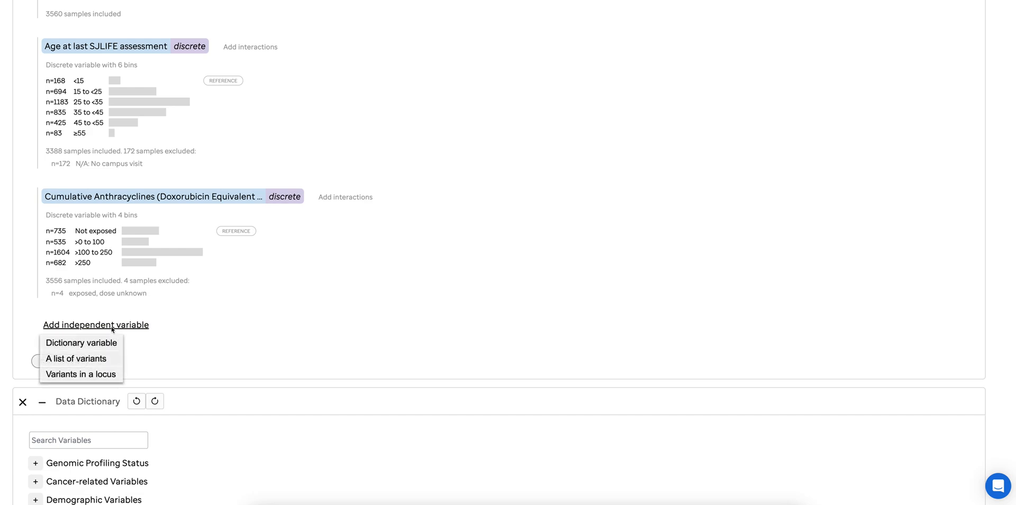
{"action": "left_click", "coordinate": [103, 344]}
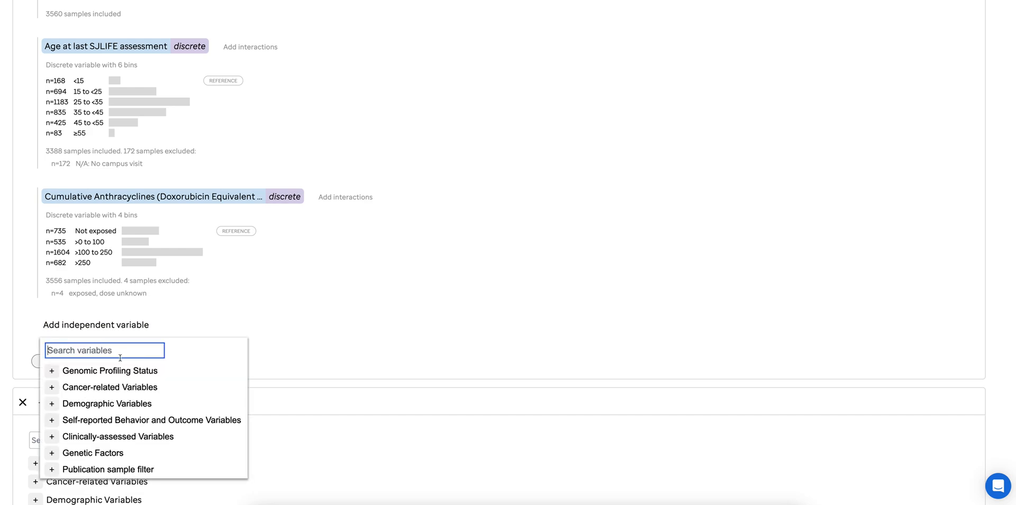
{"action": "type", "text": "heart"}
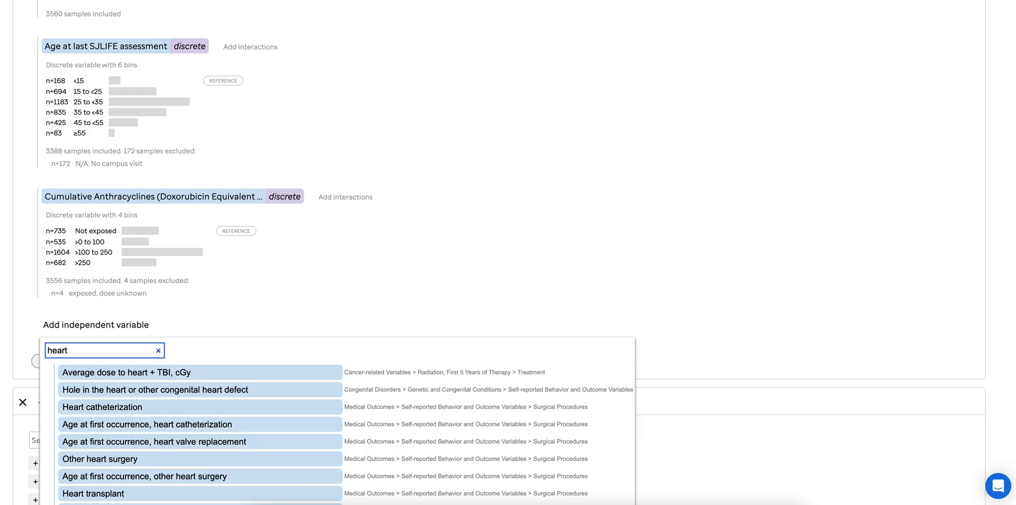
{"action": "left_click", "coordinate": [136, 373]}
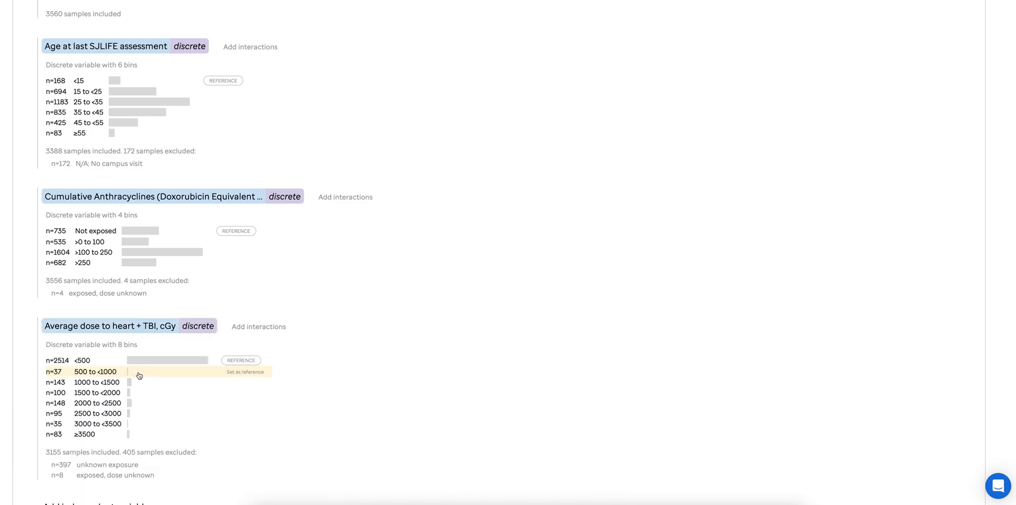
Switch the Average dose to heart + TBI variable to varying bin sizes with bin boundaries 0, 1000 and 3000
{"action": "left_click", "coordinate": [139, 328]}
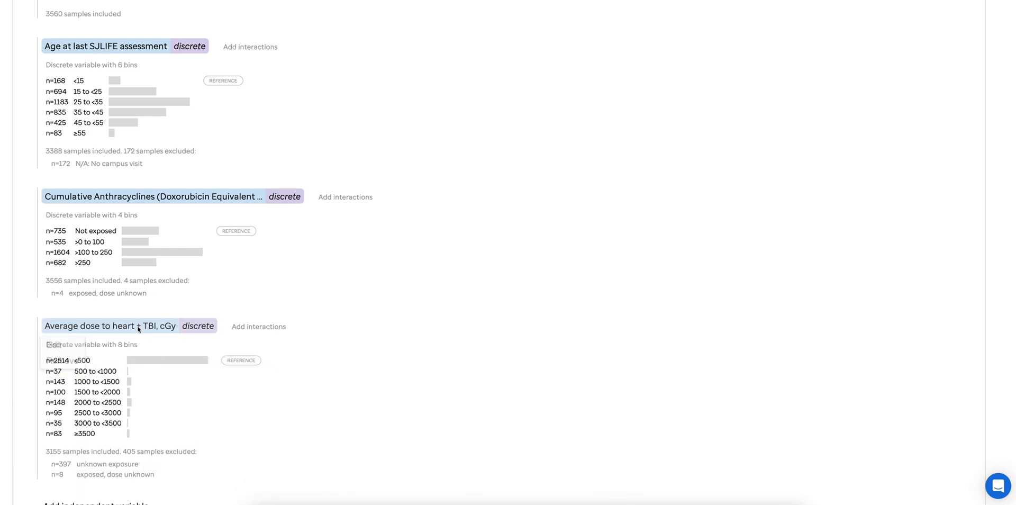
{"action": "left_click", "coordinate": [74, 344]}
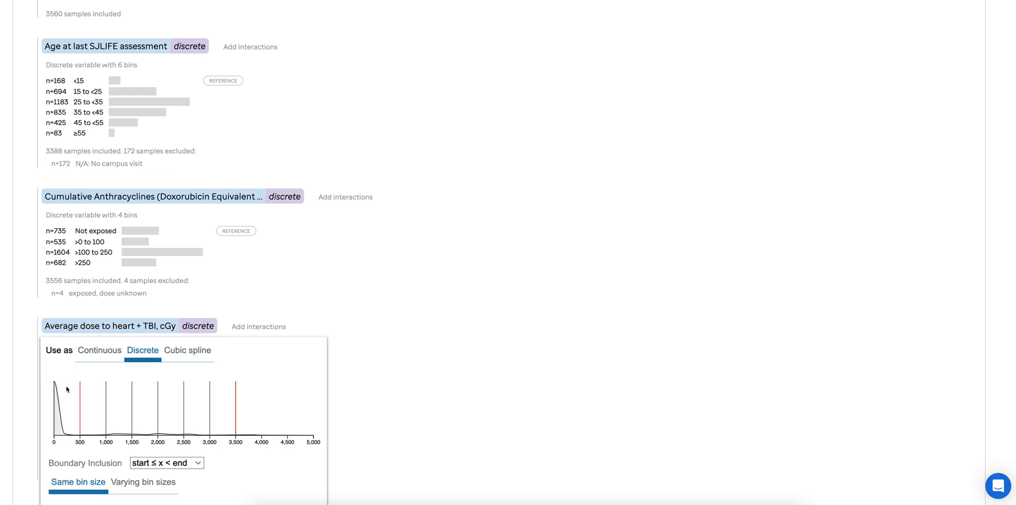
{"action": "scroll", "coordinate": [67, 389], "scroll_direction": "down", "scroll_amount": 3}
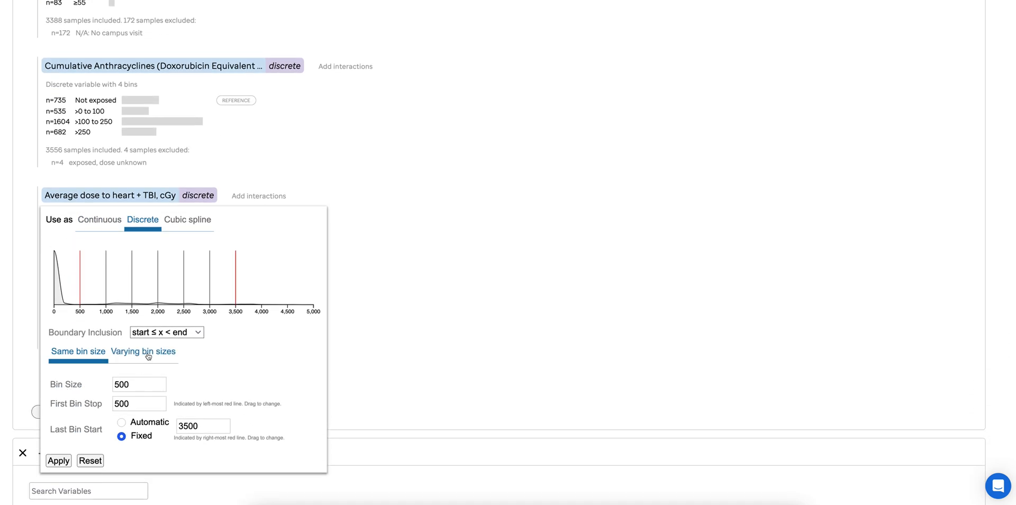
{"action": "left_click", "coordinate": [149, 356]}
{"action": "double_click", "coordinate": [82, 396]}
{"action": "type", "text": "0"}
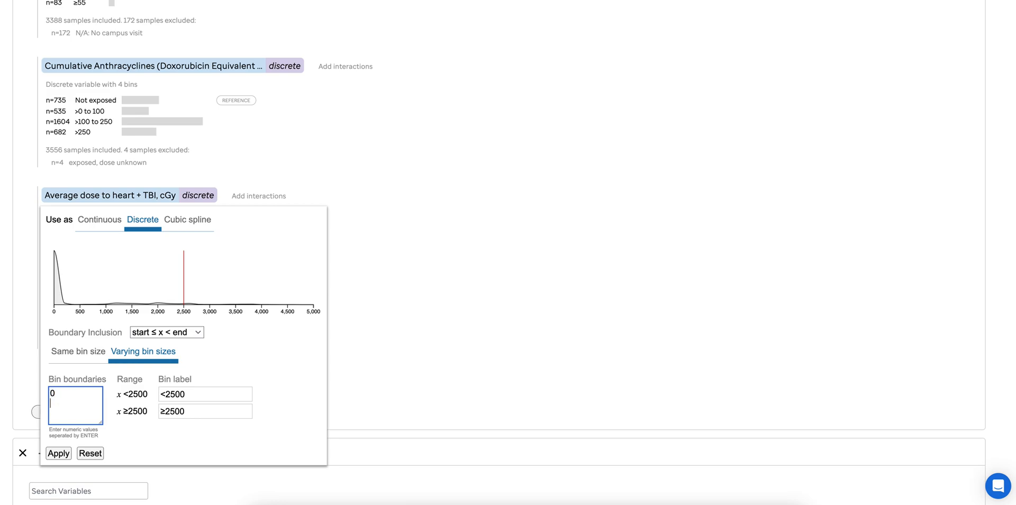
{"action": "key", "text": "Return"}
{"action": "type", "text": "1000"}
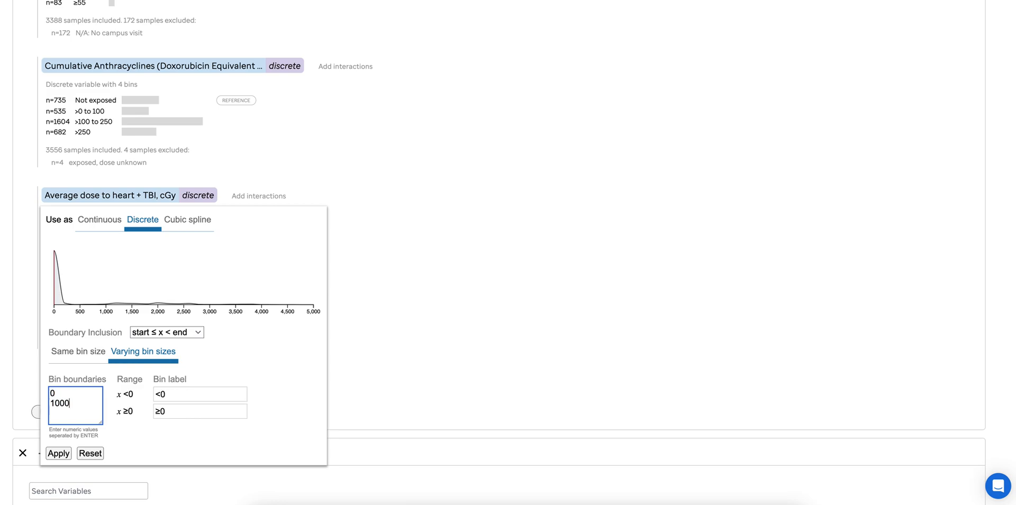
{"action": "key", "text": "Return"}
{"action": "type", "text": "3000"}
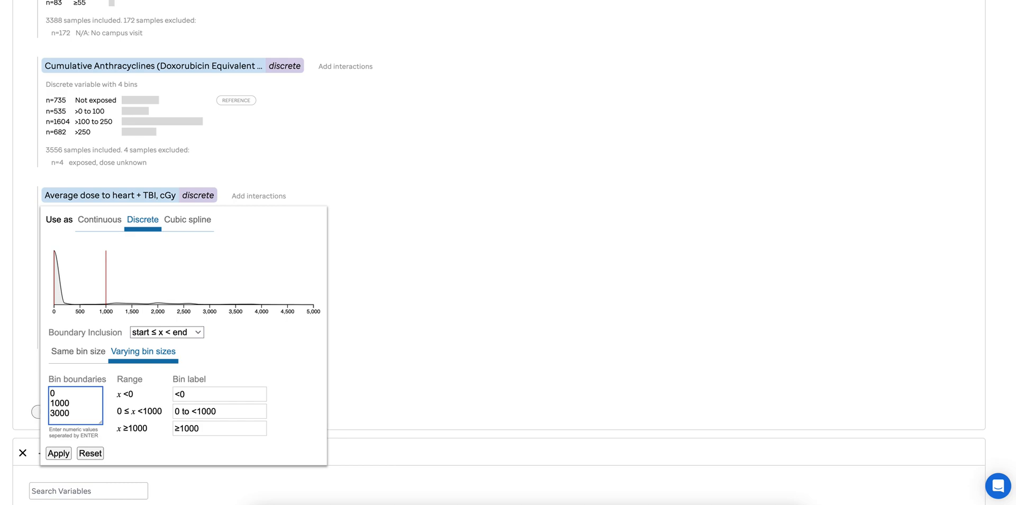
{"action": "key", "text": "Return"}
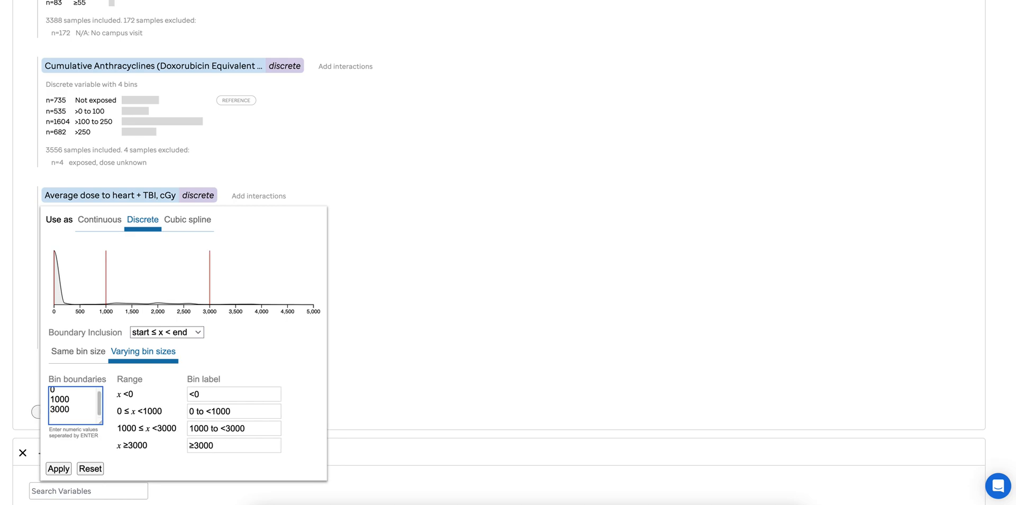
Set the heart dose boundary inclusion to start < x ≤ end, label the ≤0 bin "Not exposed", and apply the binning
{"action": "left_click", "coordinate": [196, 332]}
{"action": "left_click", "coordinate": [188, 335]}
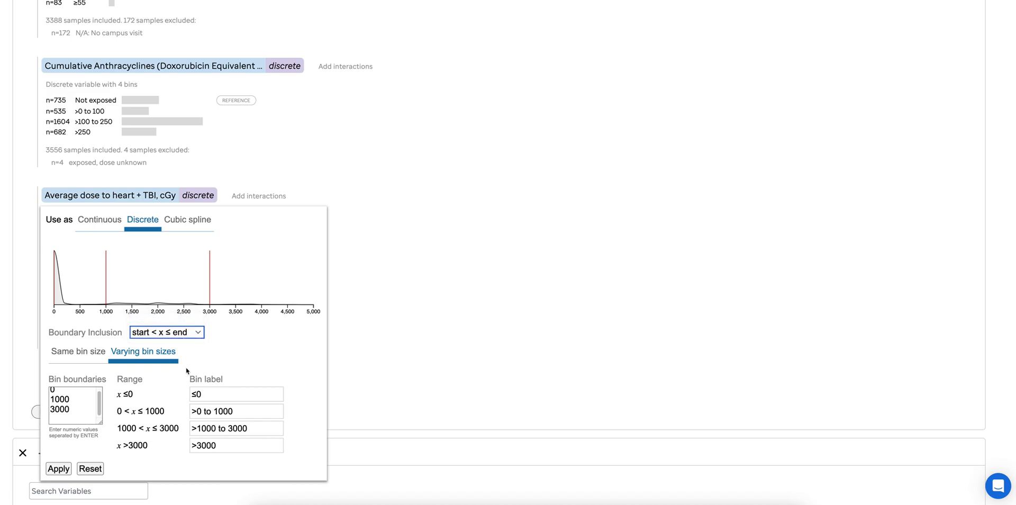
{"action": "left_click_drag", "start_coordinate": [209, 394], "coordinate": [190, 395]}
{"action": "type", "text": "Not exposed"}
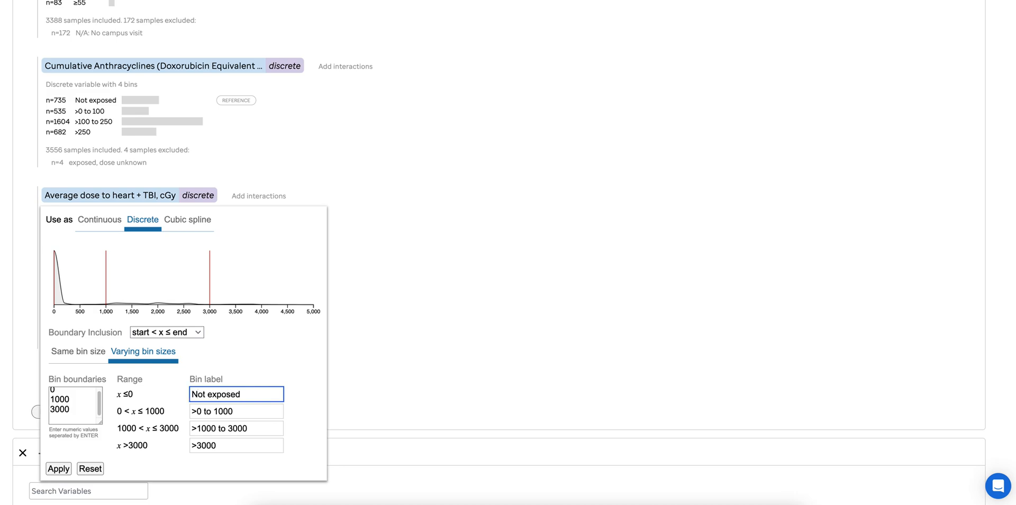
{"action": "left_click", "coordinate": [63, 469]}
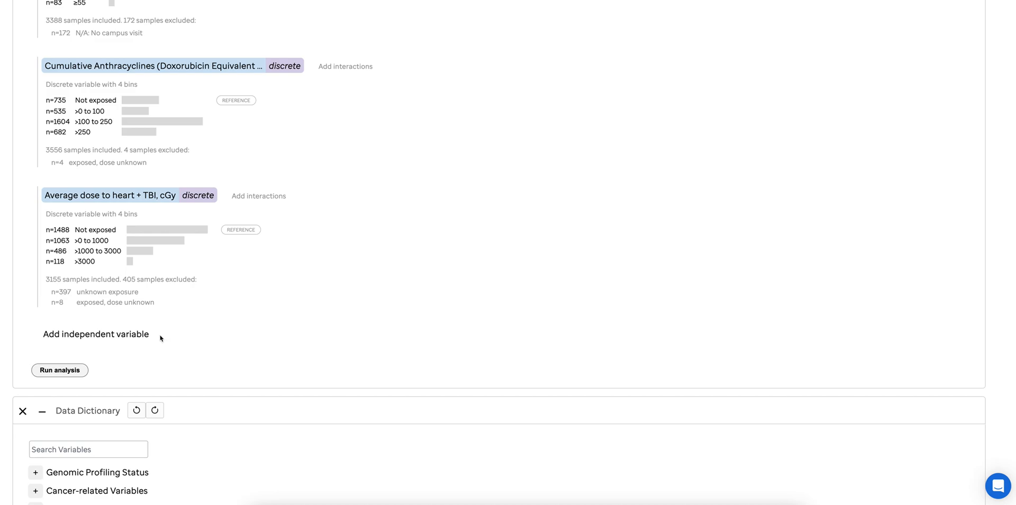
Start a Variants in a locus independent variable and look up the SNP rs6689879 as its locus
{"action": "left_click", "coordinate": [124, 335]}
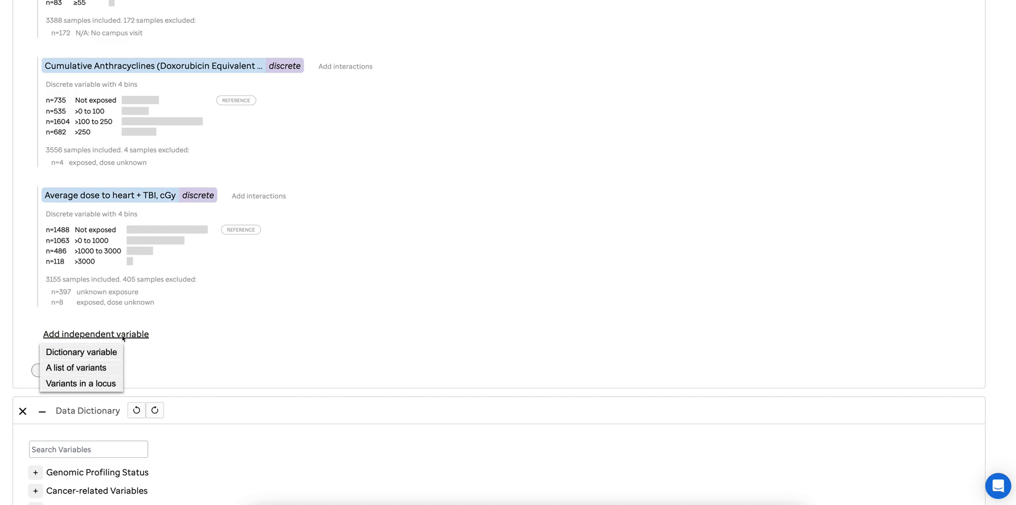
{"action": "left_click", "coordinate": [91, 384]}
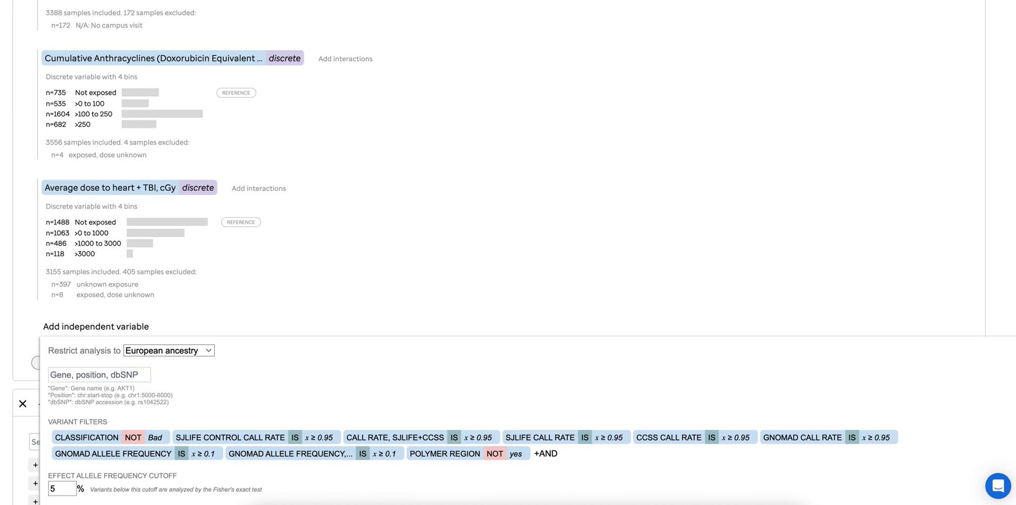
{"action": "left_click", "coordinate": [129, 374]}
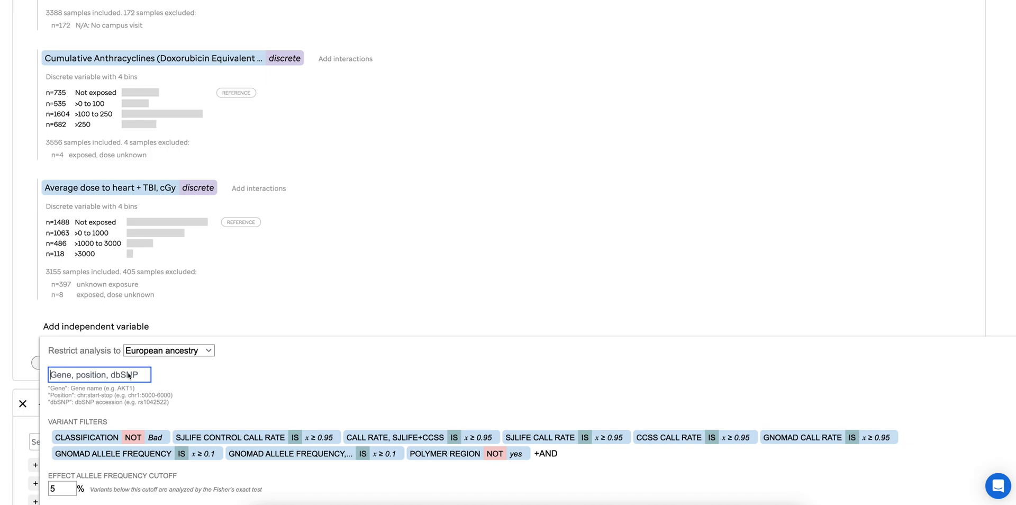
{"action": "type", "text": "rs6689879"}
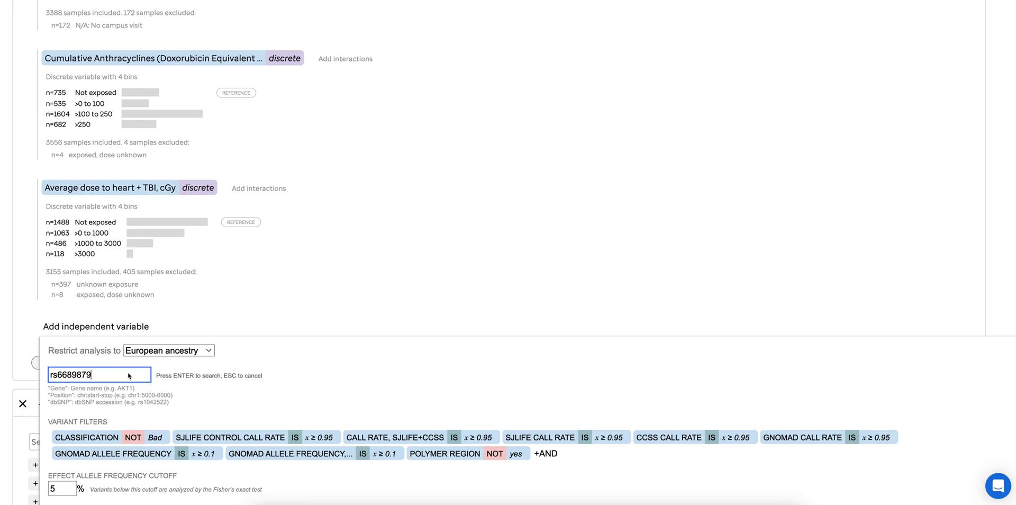
{"action": "key", "text": "Return"}
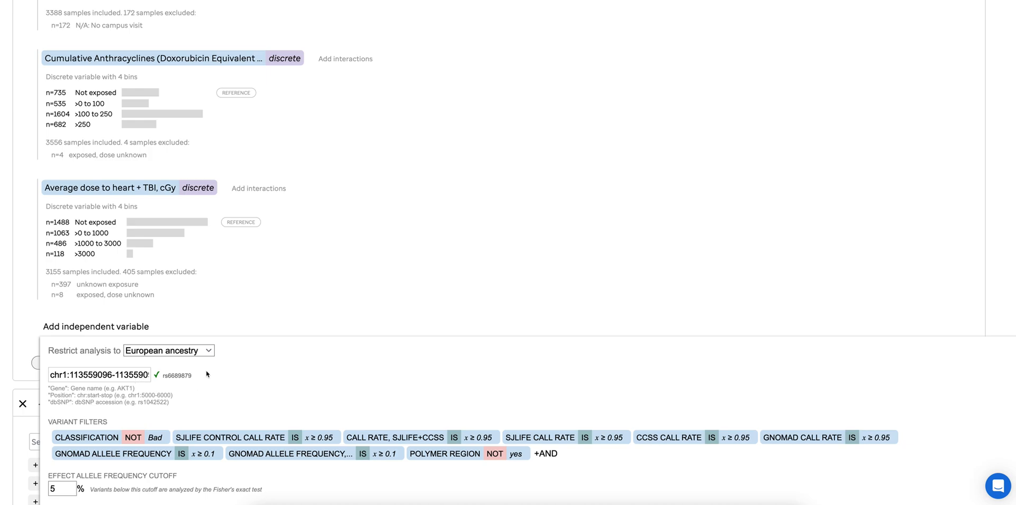
Restrict the variant analysis to African ancestry and submit the locus with the default filters, minor effect allele and additive model
{"action": "left_click", "coordinate": [192, 352]}
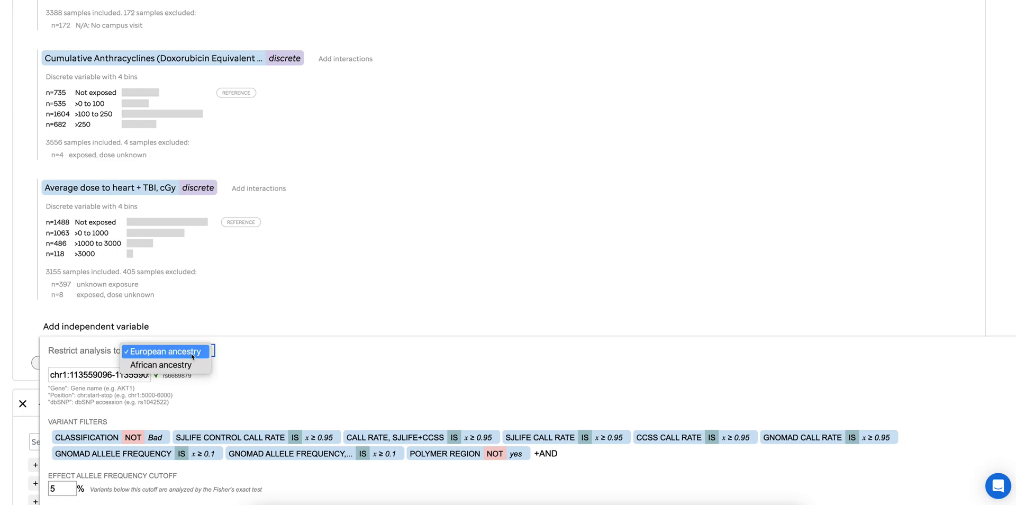
{"action": "left_click", "coordinate": [193, 365]}
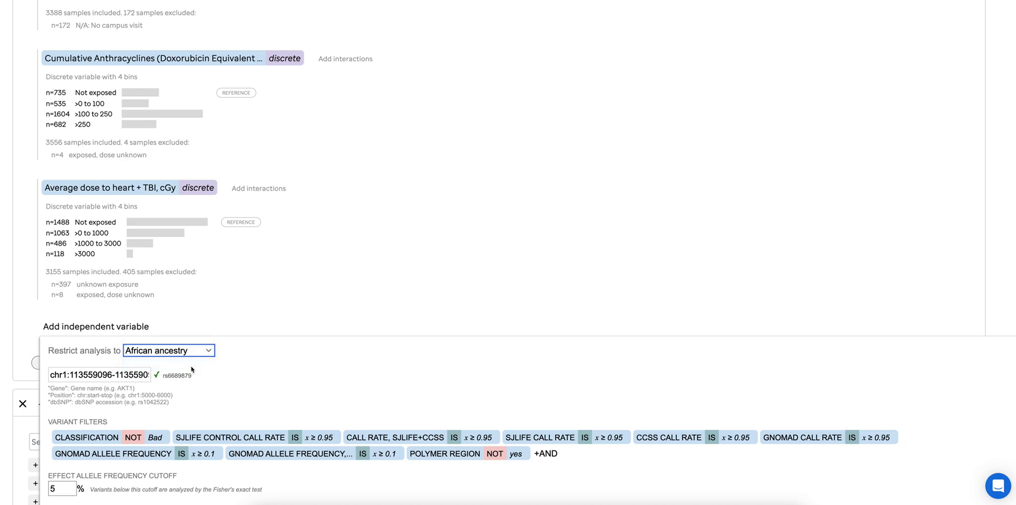
{"action": "scroll", "coordinate": [208, 379], "scroll_direction": "down", "scroll_amount": 2}
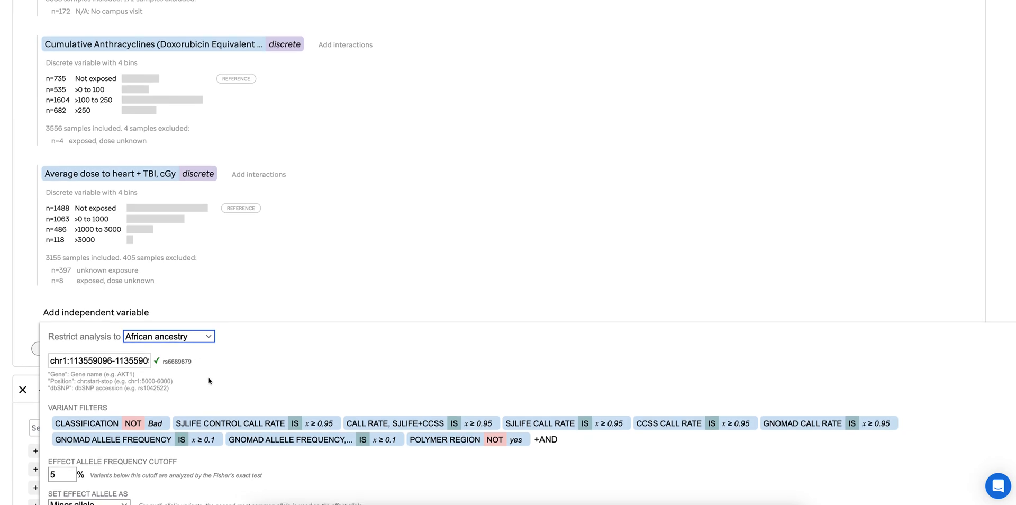
{"action": "scroll", "coordinate": [209, 381], "scroll_direction": "down", "scroll_amount": 4}
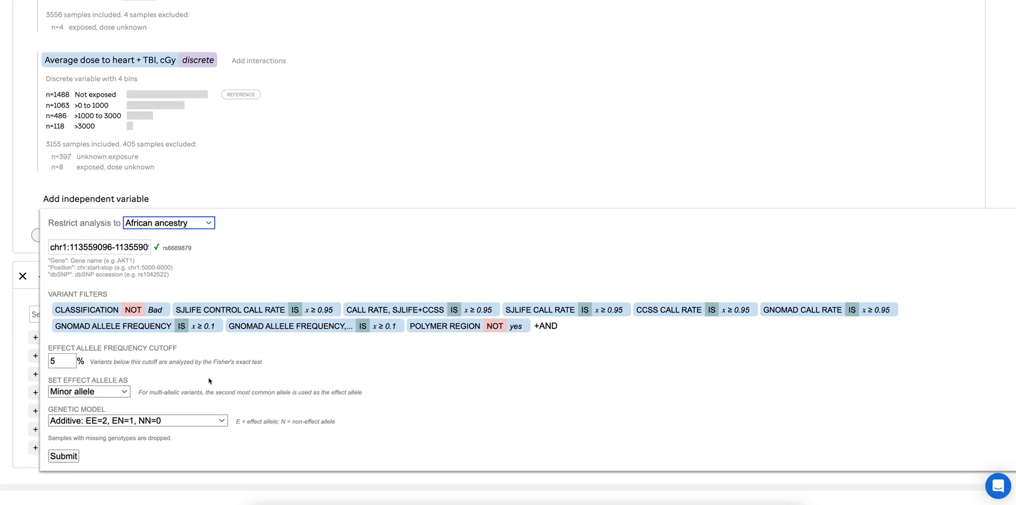
{"action": "scroll", "coordinate": [209, 380], "scroll_direction": "down", "scroll_amount": 2}
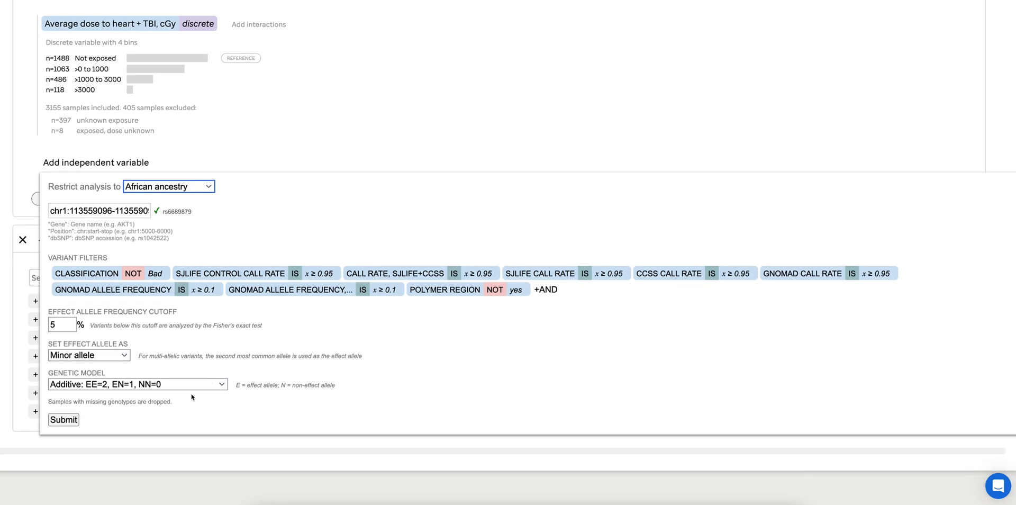
{"action": "scroll", "coordinate": [191, 397], "scroll_direction": "down", "scroll_amount": 1}
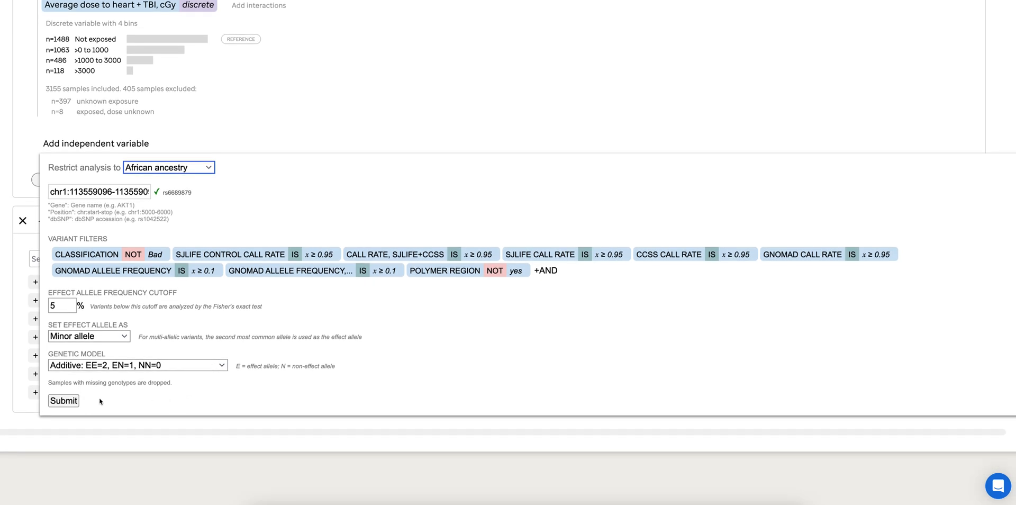
{"action": "left_click", "coordinate": [70, 404]}
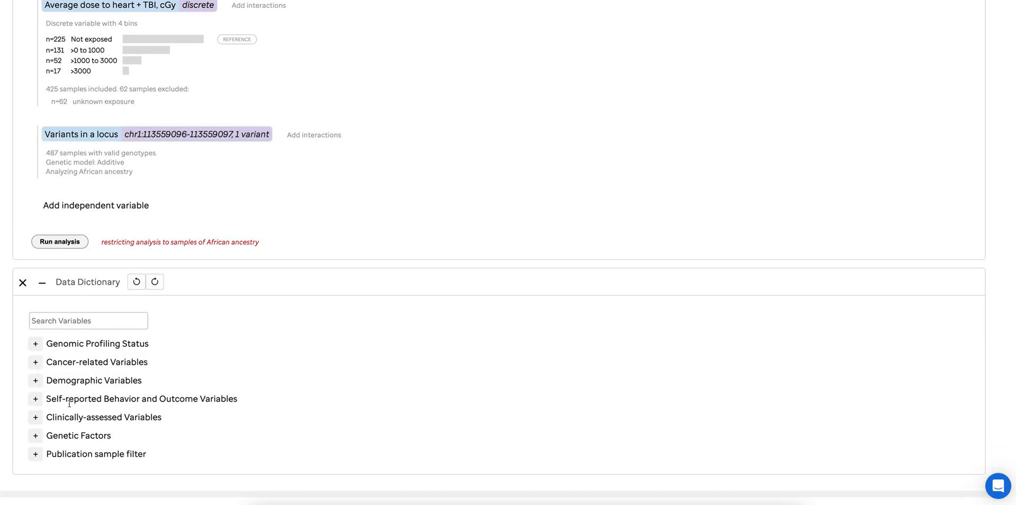
Run the regression analysis and bring the variant plot in the results into view
{"action": "scroll", "coordinate": [213, 159], "scroll_direction": "up", "scroll_amount": 1}
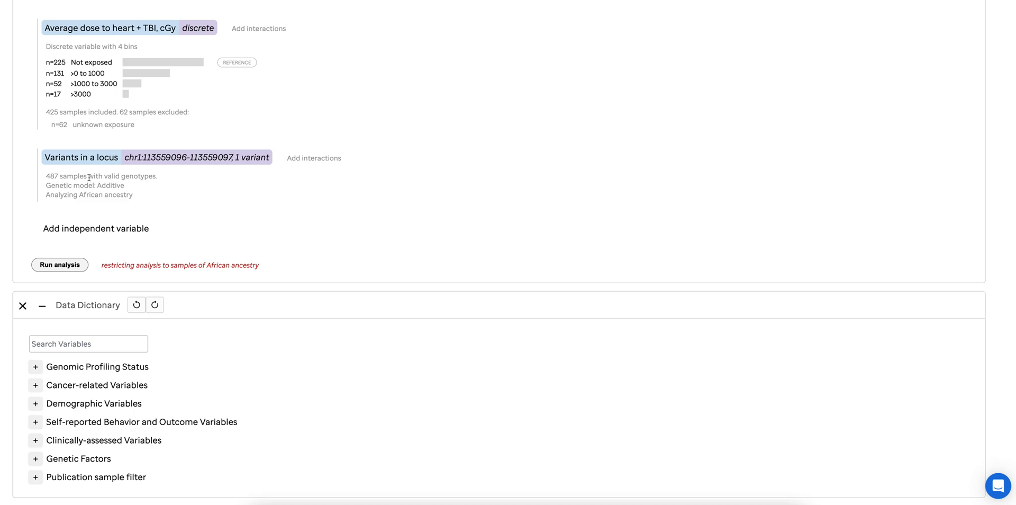
{"action": "left_click", "coordinate": [51, 269]}
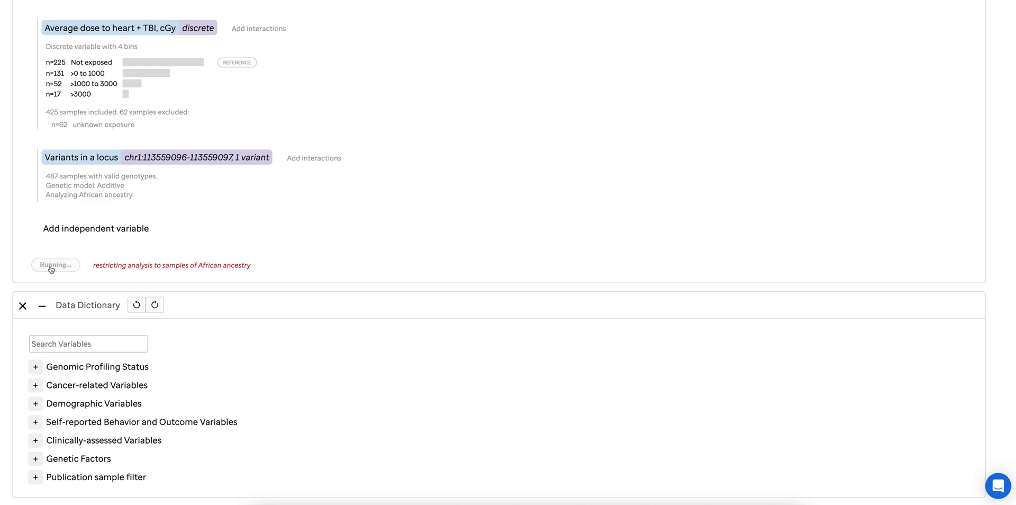
{"action": "scroll", "coordinate": [51, 269], "scroll_direction": "down", "scroll_amount": 3}
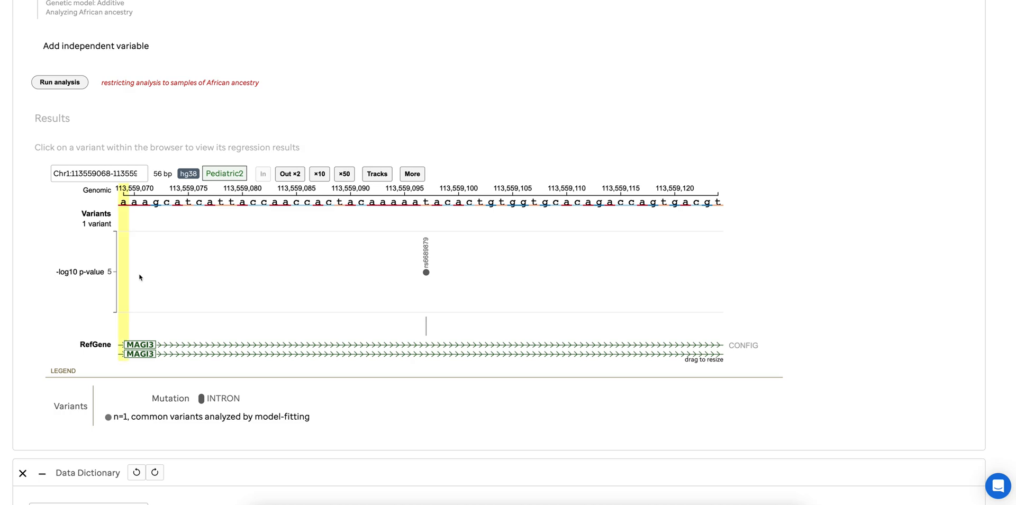
{"action": "left_click", "coordinate": [397, 267]}
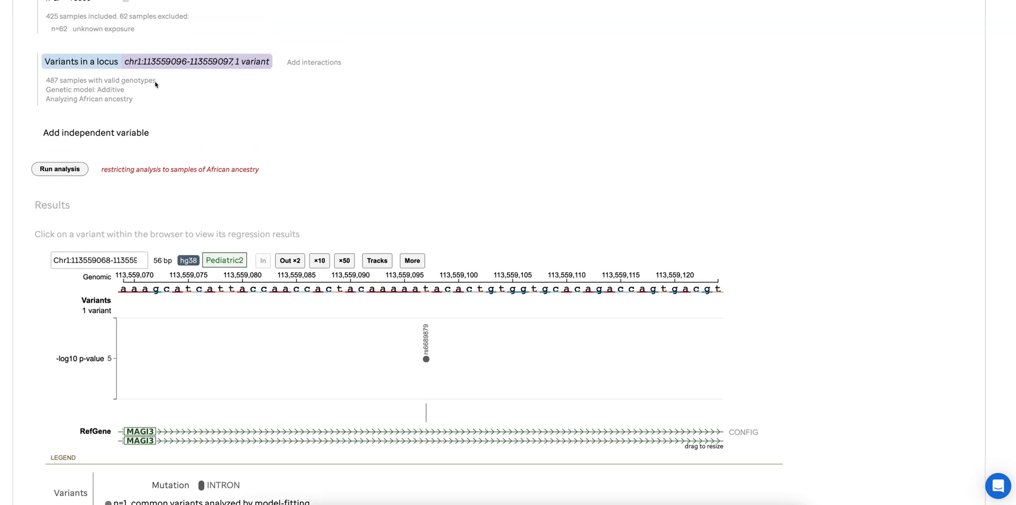
{"action": "scroll", "coordinate": [317, 186], "scroll_direction": "down", "scroll_amount": 2}
{"action": "mouse_move", "coordinate": [422, 266]}
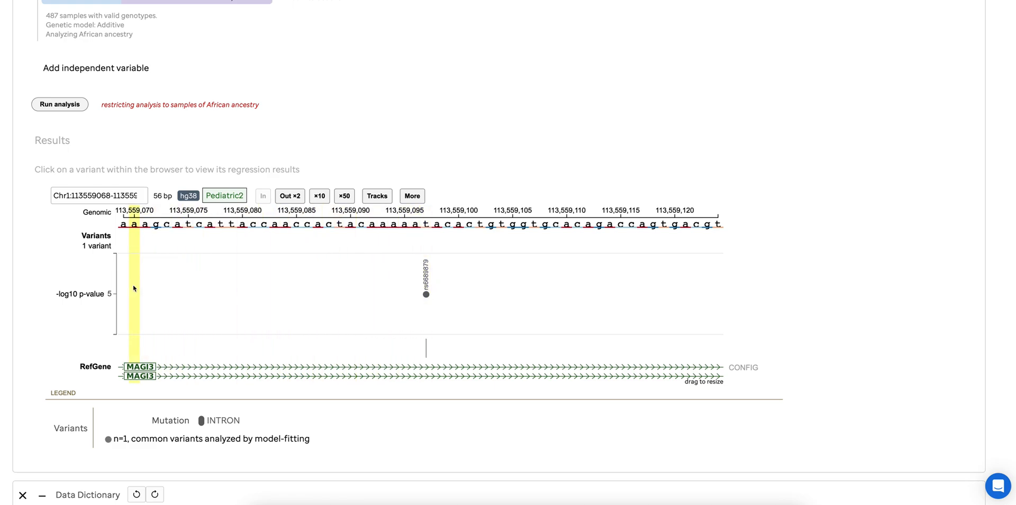
Open the regression results for rs6689879 and examine its warnings, sample size, coefficients, Type III statistics and summary statistics
{"action": "left_click", "coordinate": [427, 295]}
{"action": "scroll", "coordinate": [428, 296], "scroll_direction": "down", "scroll_amount": 2}
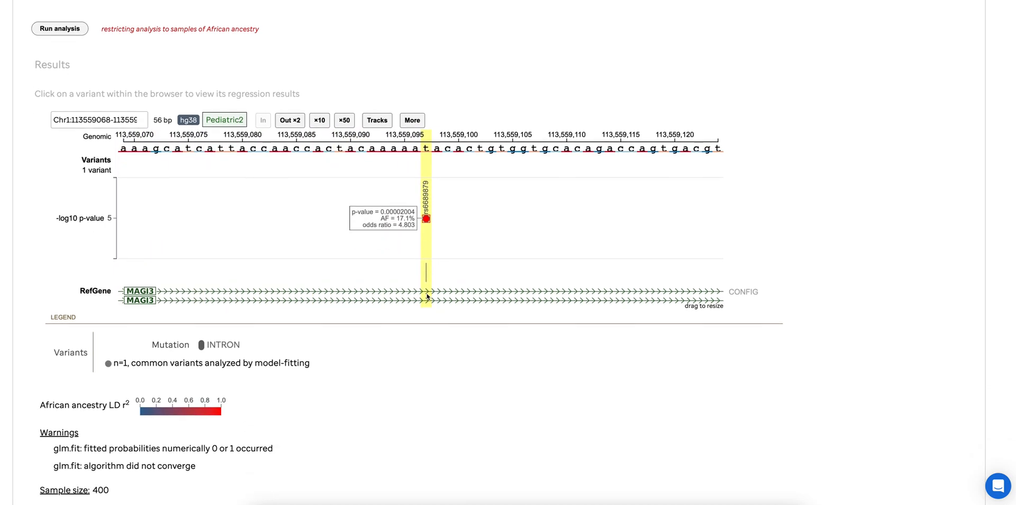
{"action": "scroll", "coordinate": [428, 296], "scroll_direction": "down", "scroll_amount": 5}
{"action": "scroll", "coordinate": [427, 296], "scroll_direction": "down", "scroll_amount": 2}
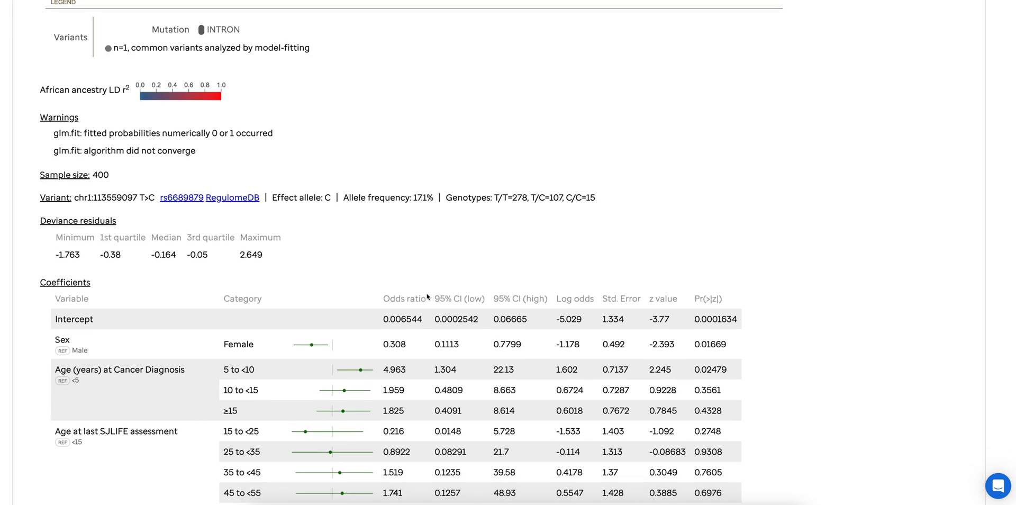
{"action": "scroll", "coordinate": [428, 296], "scroll_direction": "down", "scroll_amount": 2}
{"action": "scroll", "coordinate": [428, 297], "scroll_direction": "down", "scroll_amount": 3}
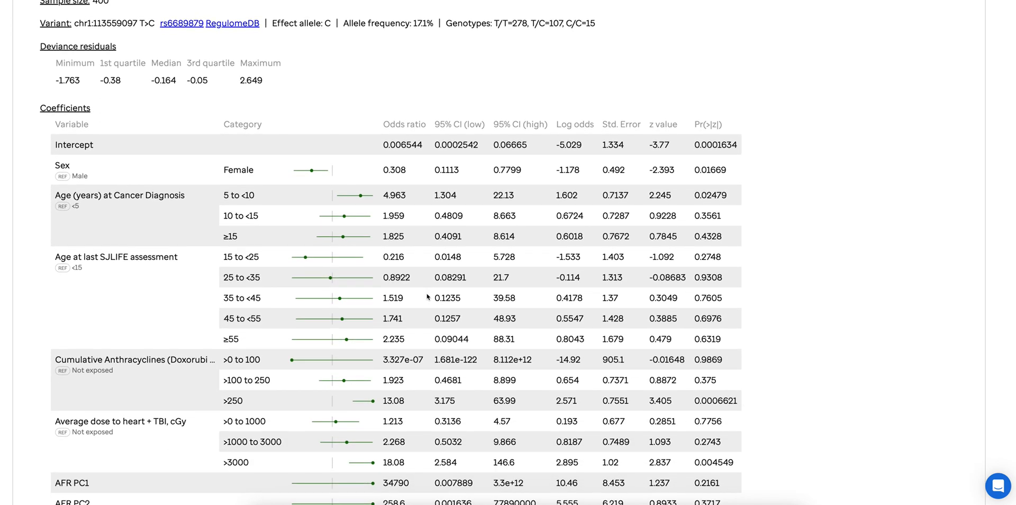
{"action": "scroll", "coordinate": [428, 297], "scroll_direction": "down", "scroll_amount": 9}
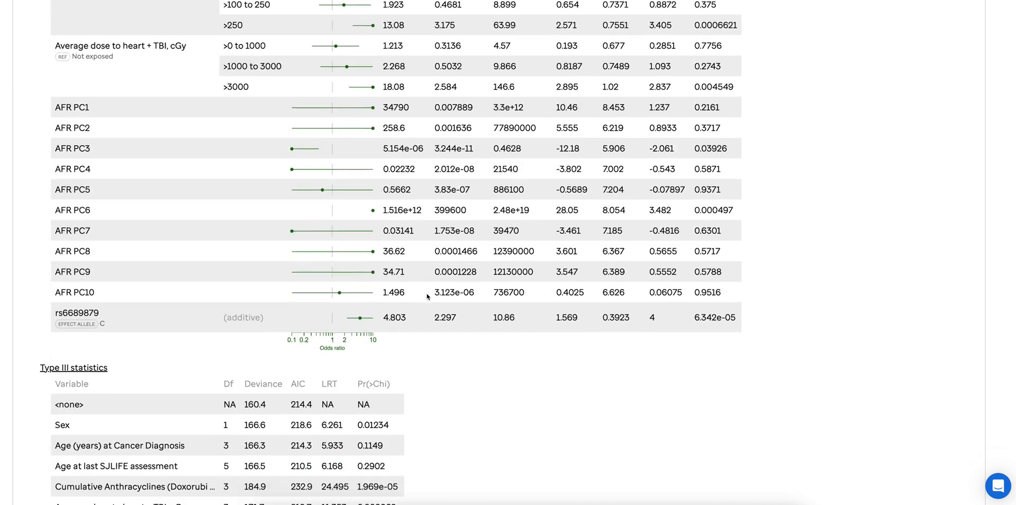
{"action": "scroll", "coordinate": [428, 296], "scroll_direction": "down", "scroll_amount": 5}
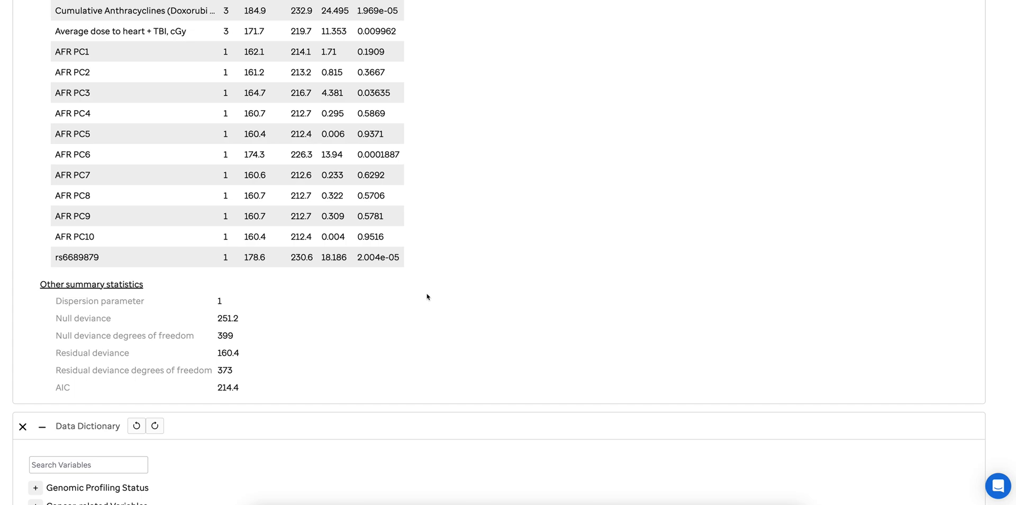
{"action": "scroll", "coordinate": [428, 297], "scroll_direction": "up", "scroll_amount": 14}
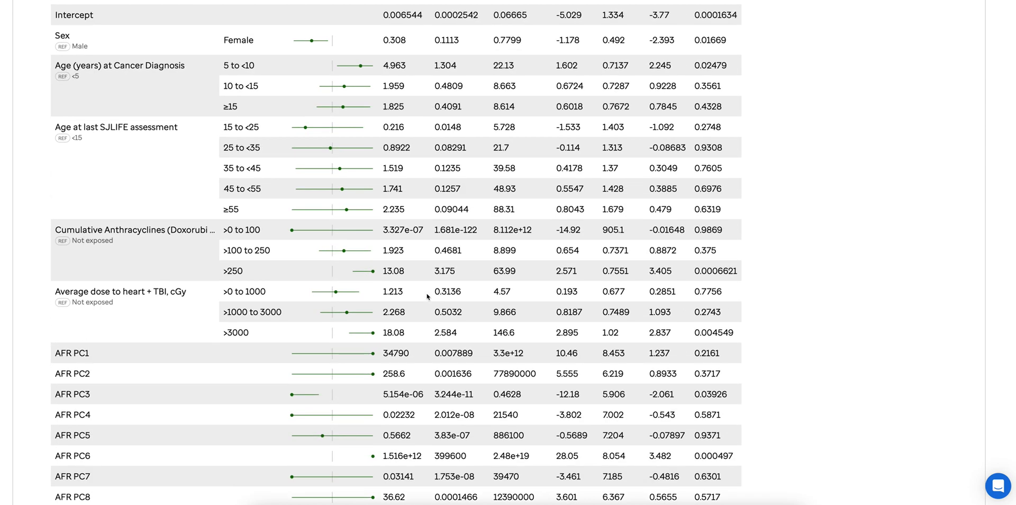
{"action": "scroll", "coordinate": [427, 296], "scroll_direction": "up", "scroll_amount": 10}
{"action": "scroll", "coordinate": [428, 296], "scroll_direction": "up", "scroll_amount": 2}
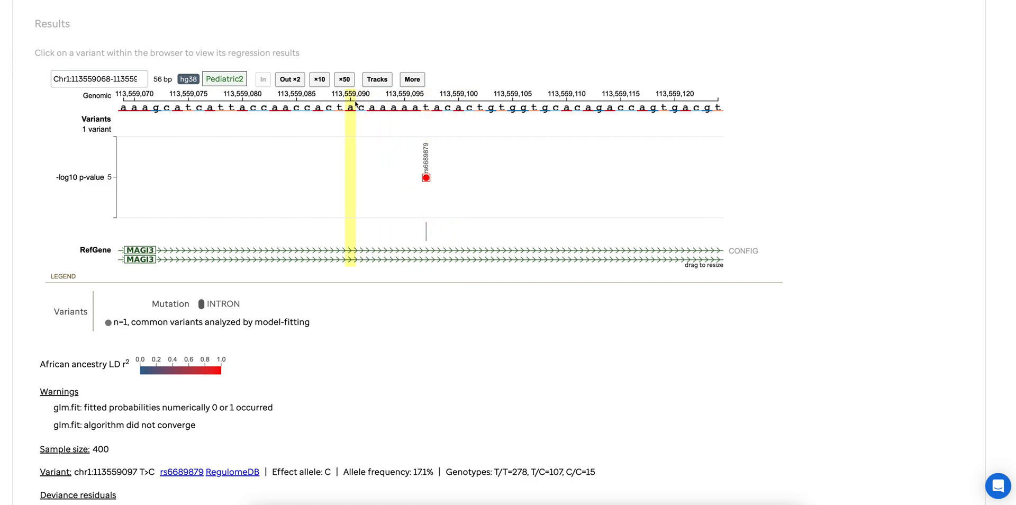
Zoom the variant plot out 2× and then 50× around rs6689879 to test the neighbouring variants, and inspect the rs6689879 data point
{"action": "left_click", "coordinate": [286, 80]}
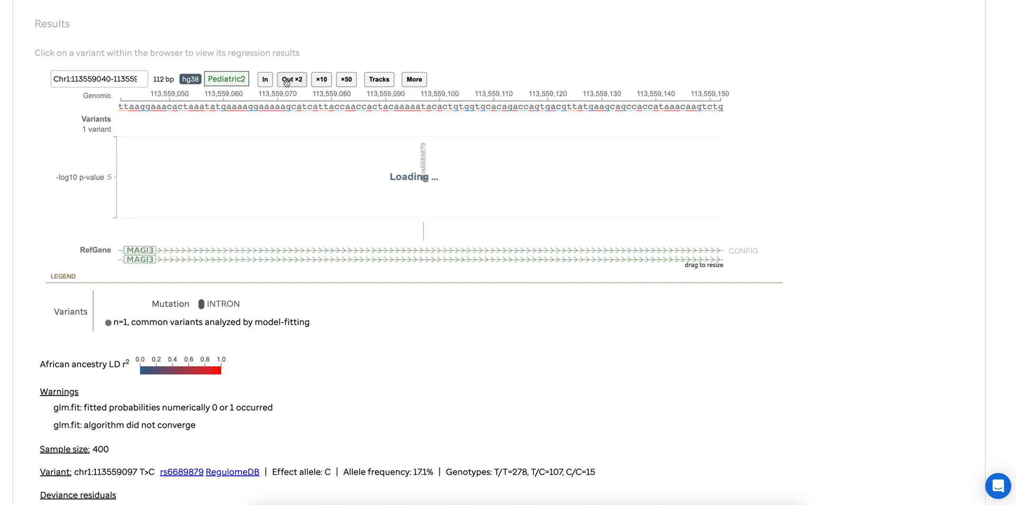
{"action": "scroll", "coordinate": [286, 82], "scroll_direction": "up", "scroll_amount": 2}
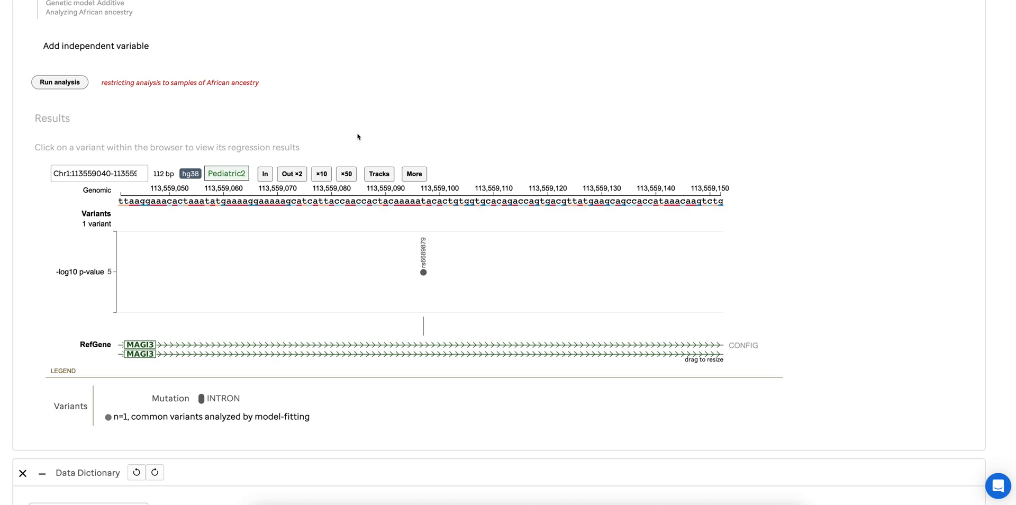
{"action": "left_click", "coordinate": [347, 174]}
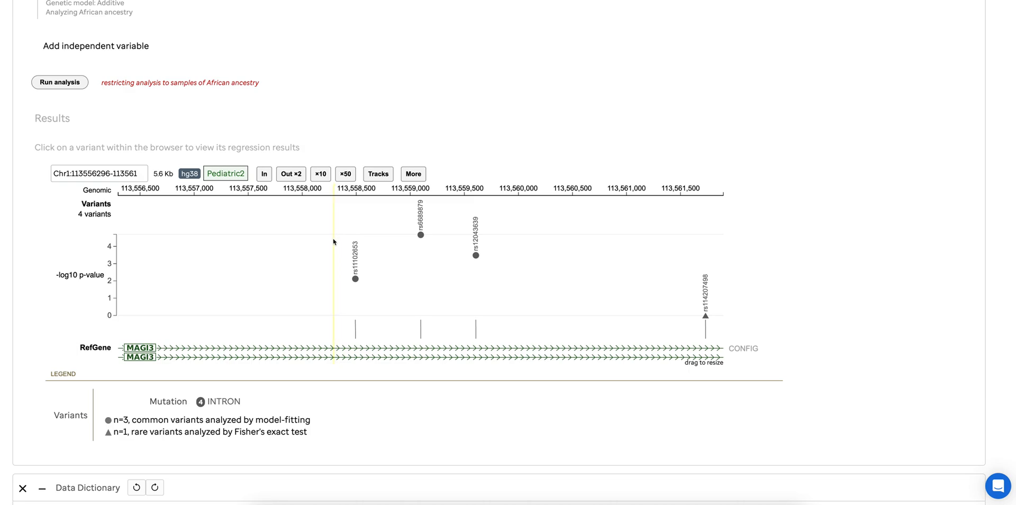
{"action": "mouse_move", "coordinate": [419, 236]}
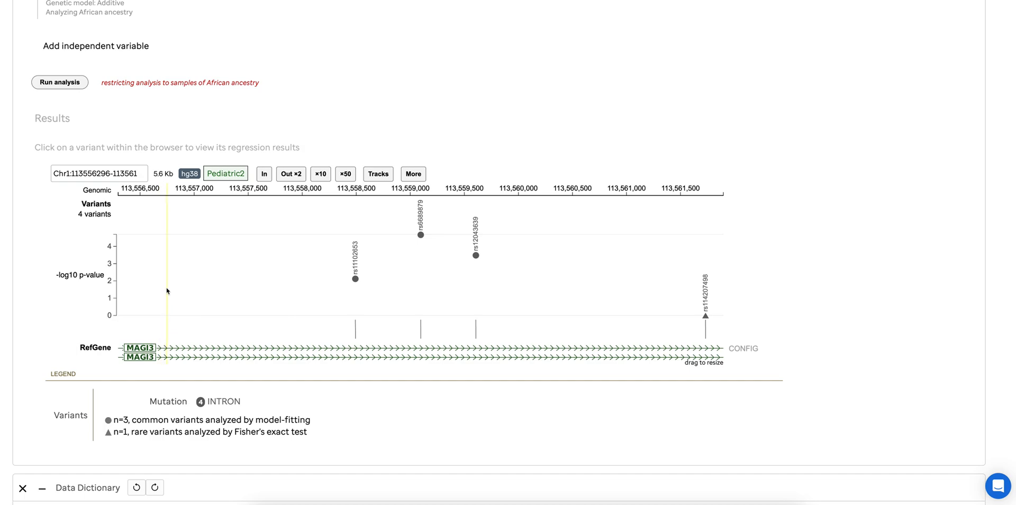
Move the results genome browser to the whole MAGI3 gene to analyze all variants across it
{"action": "left_click", "coordinate": [104, 173]}
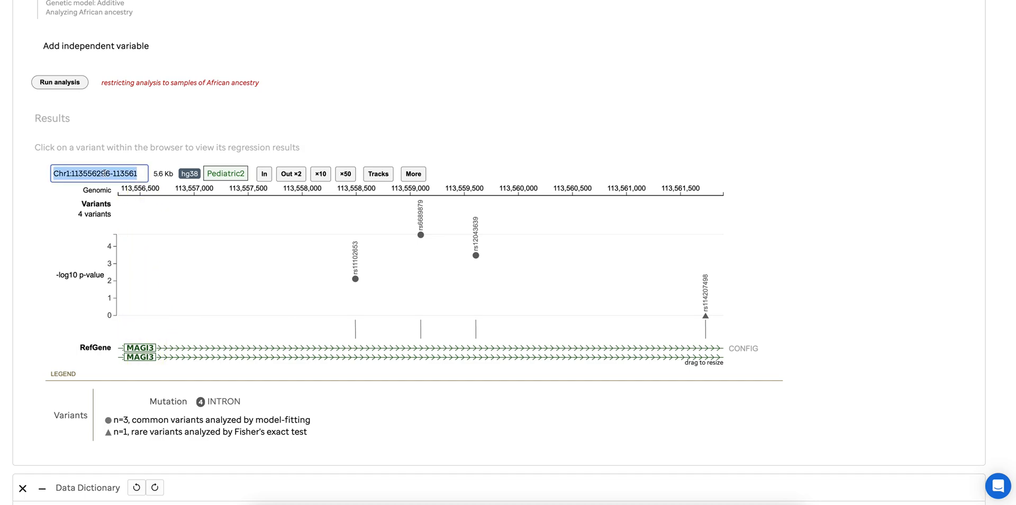
{"action": "type", "text": "Magi3"}
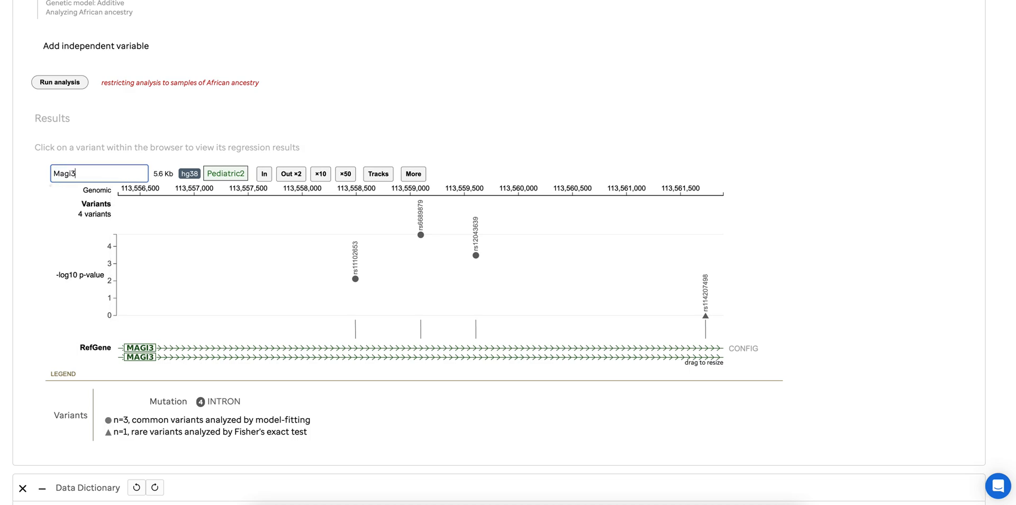
{"action": "left_click", "coordinate": [71, 191]}
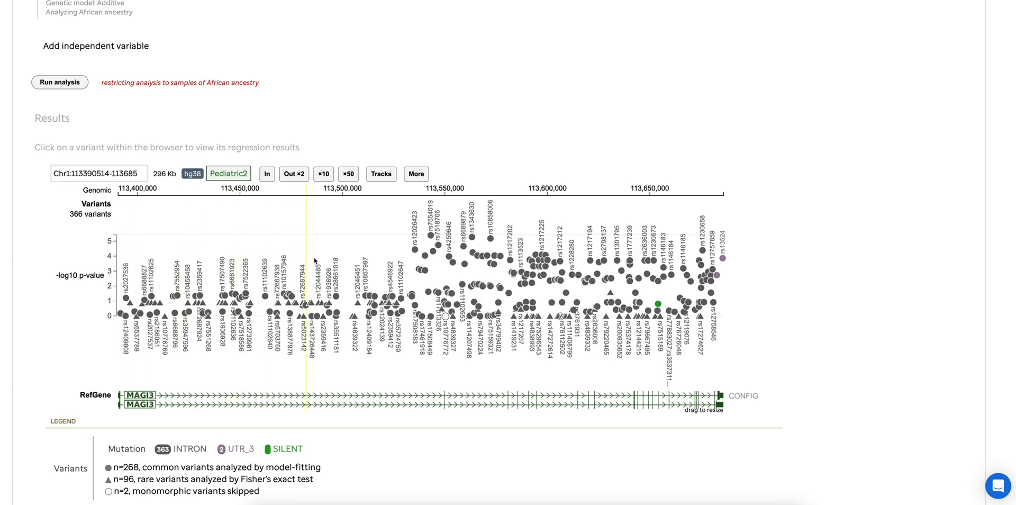
Select rs6689879 in the MAGI3 variant plot, check its regression results and view the African ancestry LD colouring of the surrounding variants
{"action": "left_click", "coordinate": [464, 246]}
{"action": "scroll", "coordinate": [466, 249], "scroll_direction": "down", "scroll_amount": 8}
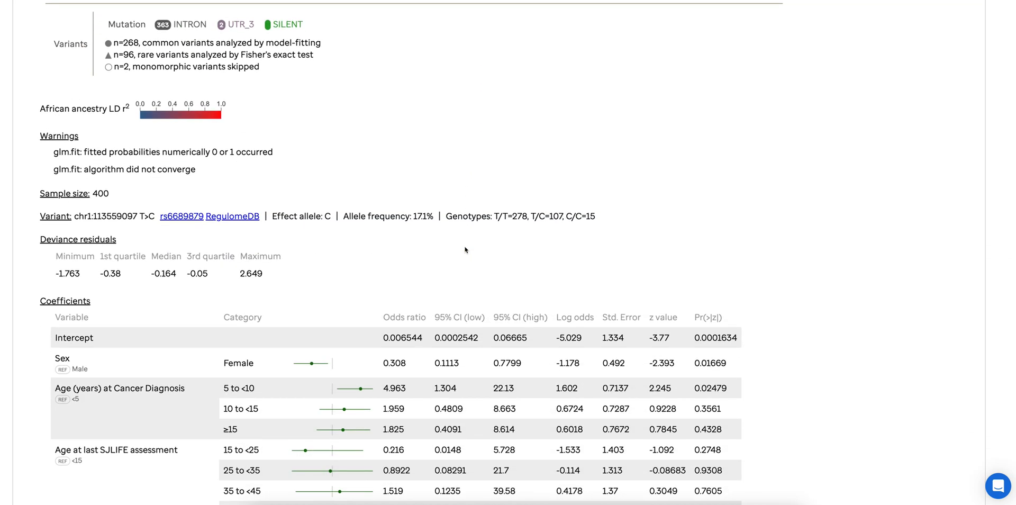
{"action": "scroll", "coordinate": [466, 249], "scroll_direction": "up", "scroll_amount": 6}
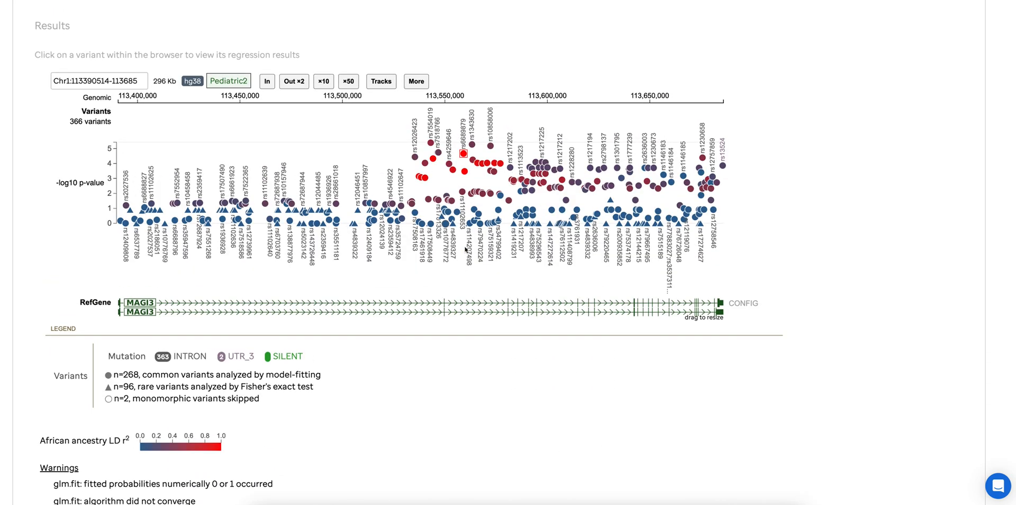